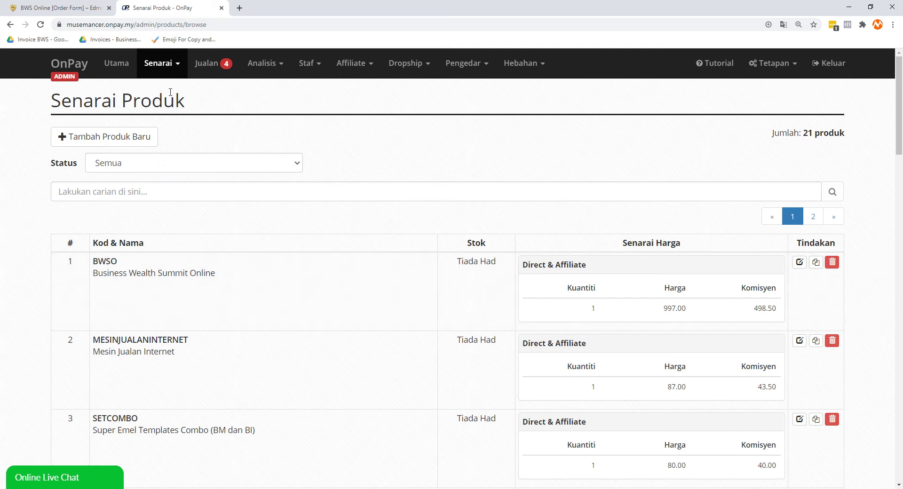
# Open the list of order forms (Borang) and start building a new form.
pyautogui.click(168, 78)
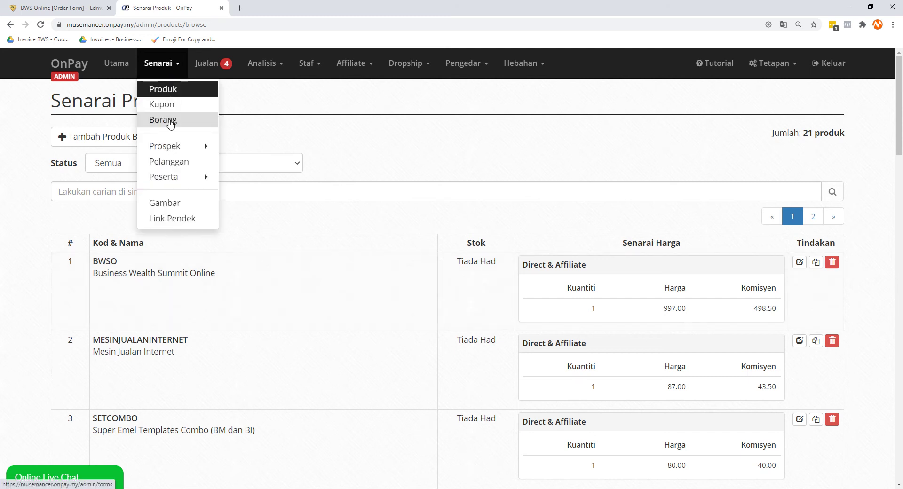
pyautogui.click(170, 124)
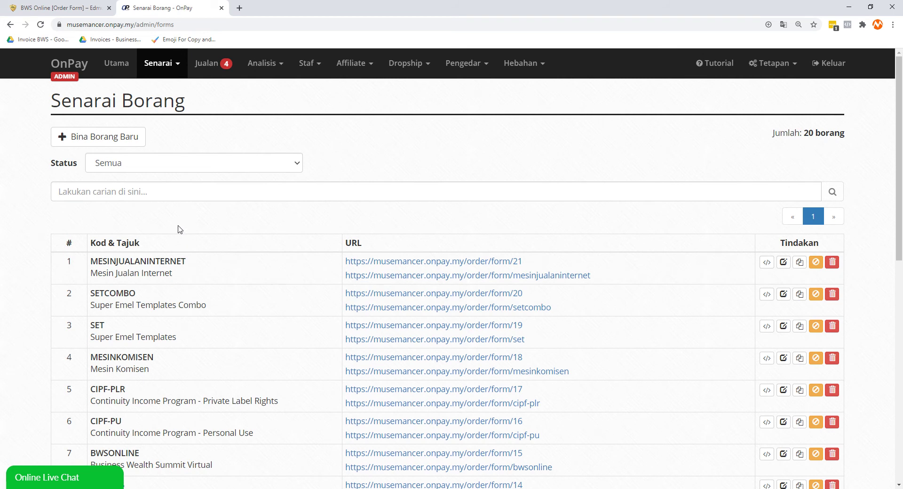
pyautogui.click(113, 147)
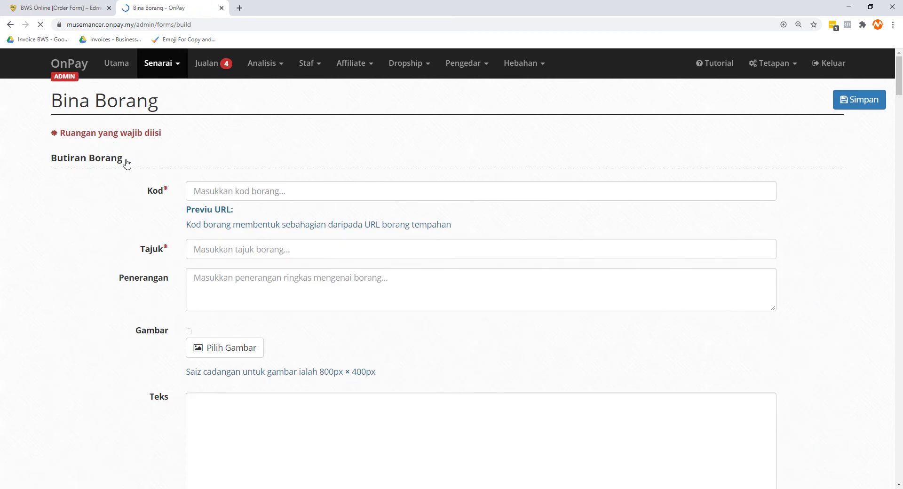
pyautogui.moveTo(900, 79); pyautogui.dragTo(898, 102)
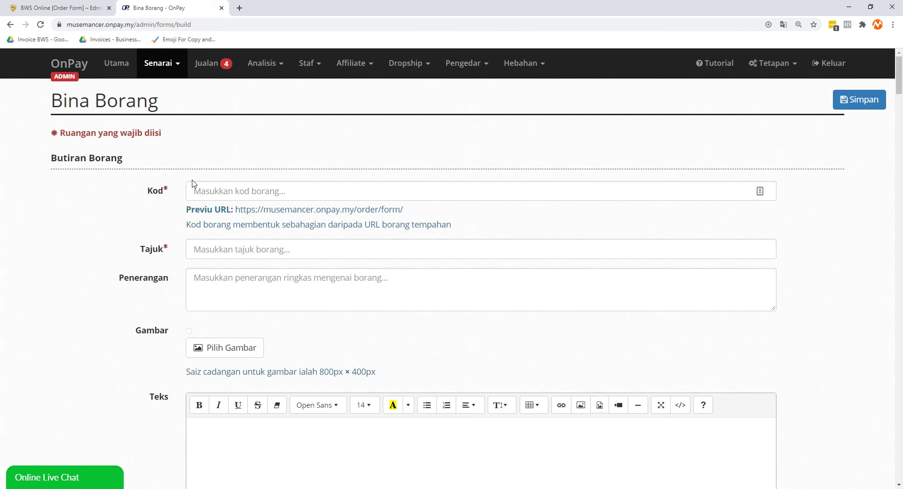
# Set the new form's code (Kod) to "BWSO".
pyautogui.click(176, 191)
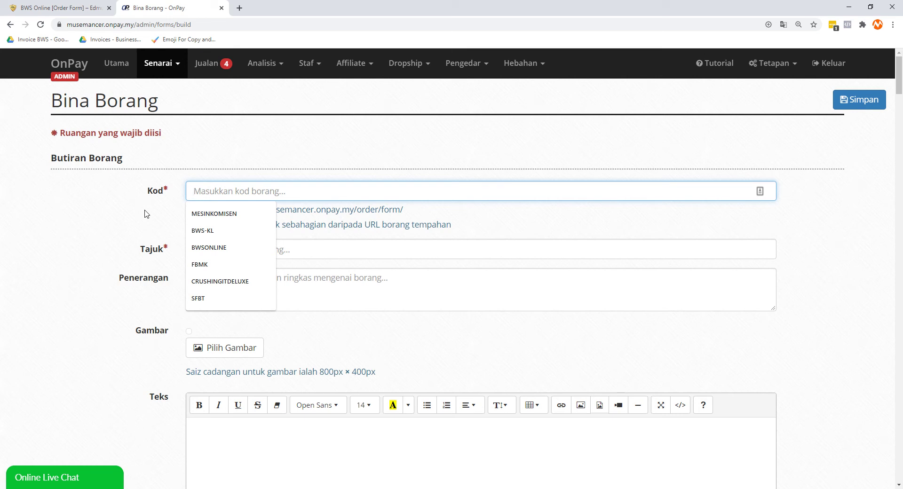
pyautogui.write('BWSO')
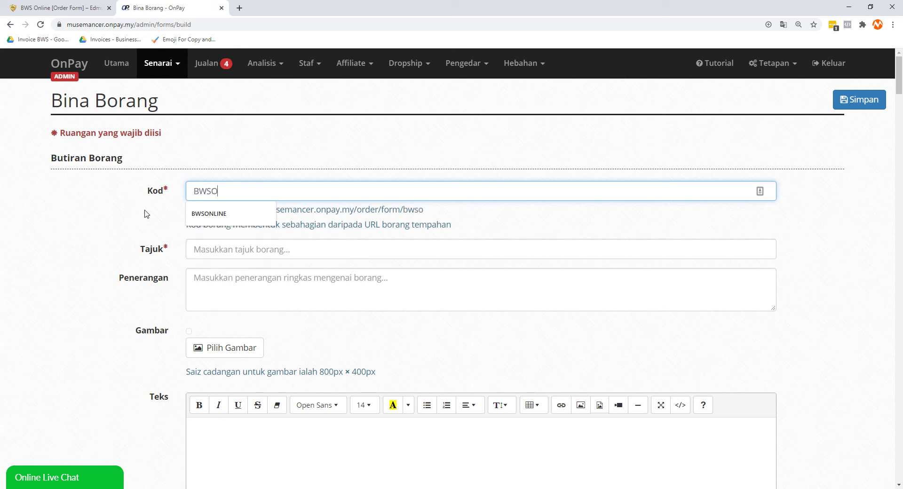
pyautogui.click(146, 214)
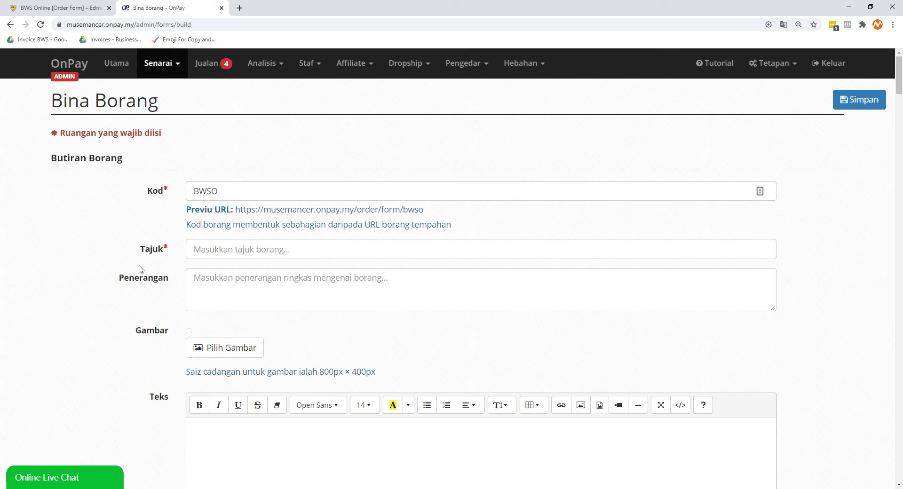
# Enter "Business Wealth Summit Online" as the form's title (Tajuk).
pyautogui.click(220, 243)
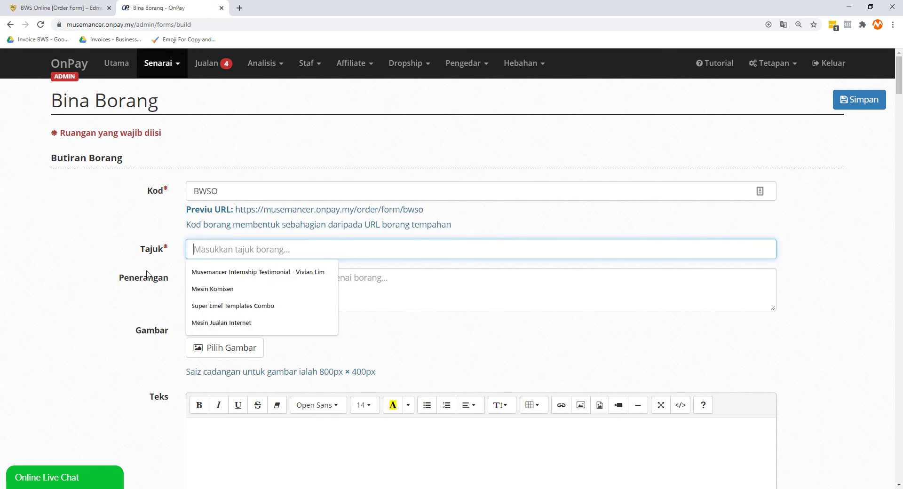
pyautogui.write('Business Weal')
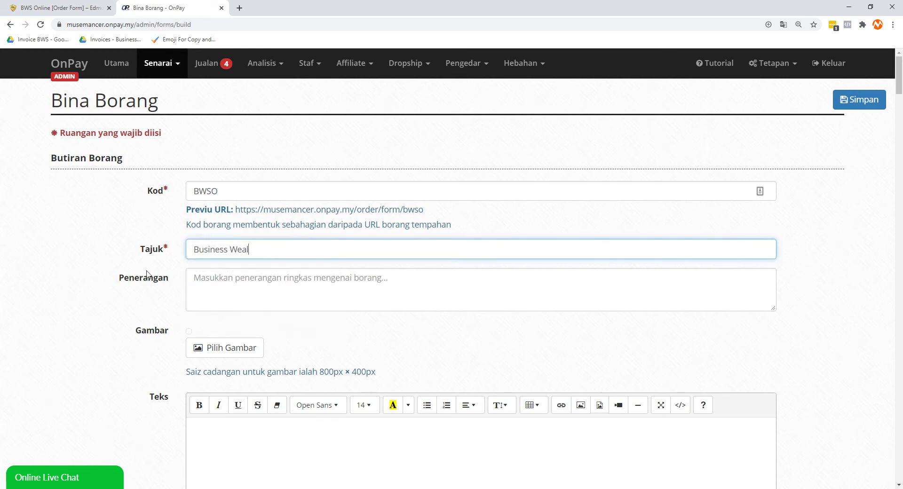
pyautogui.write('th Summit online')
pyautogui.scroll(-1, 147, 274)
pyautogui.press('Left')
pyautogui.press('Left')
pyautogui.press('Left')
pyautogui.press('Left')
pyautogui.press('Left')
pyautogui.press('BackSpace')
pyautogui.write('O')
# Enter the form description (Penerangan) "4 week online digital marketing training program.".
pyautogui.click(218, 233)
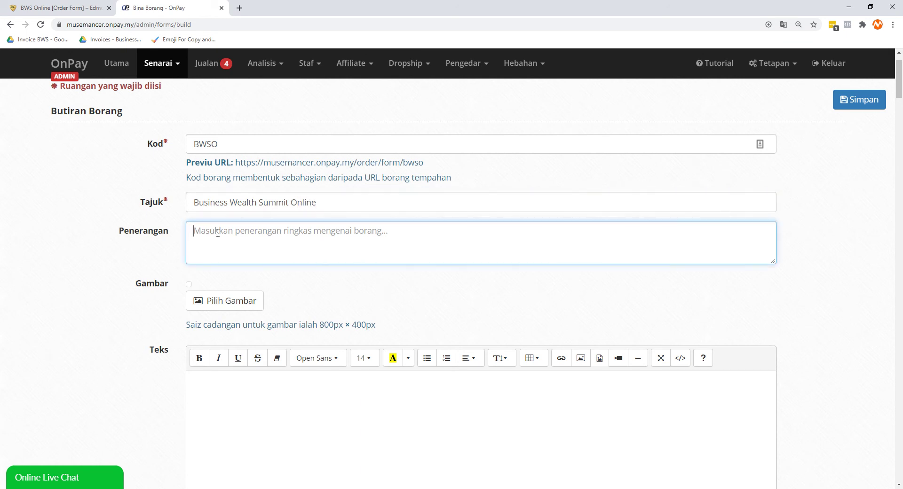
pyautogui.write('4 week onlh')
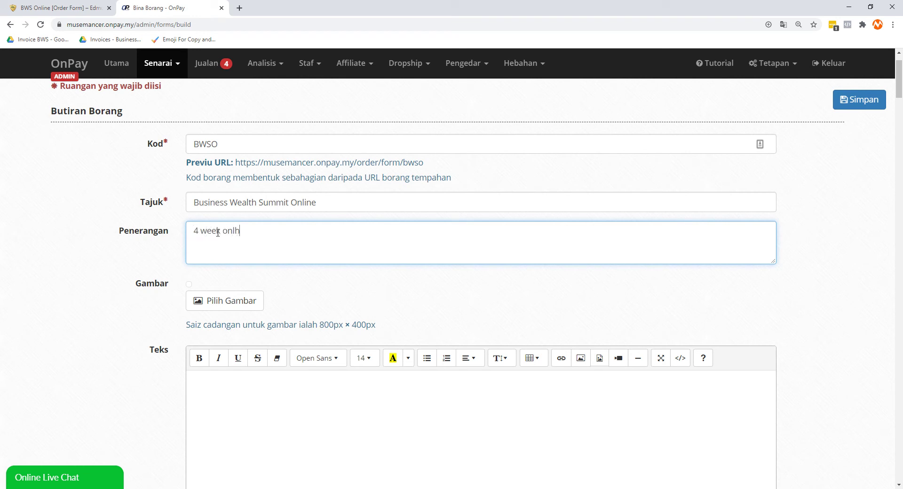
pyautogui.press('BackSpace')
pyautogui.write('ine digital marketing training program.')
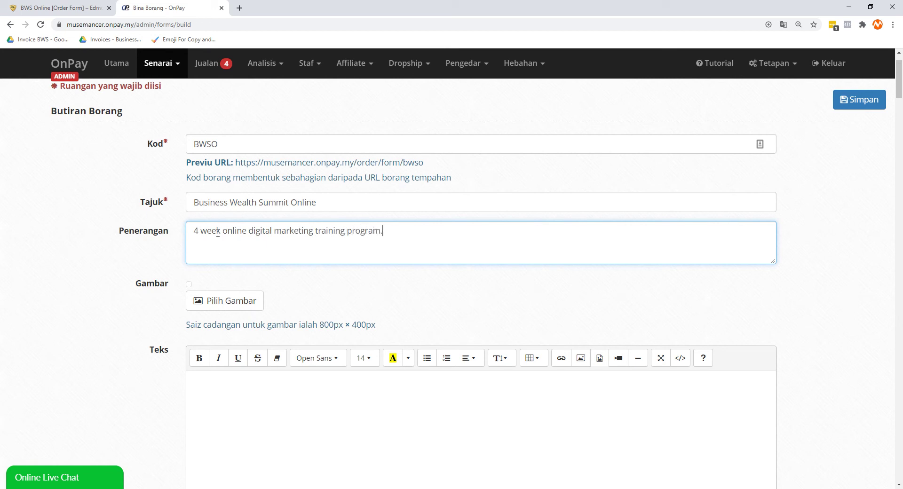
pyautogui.click(128, 277)
# Upload the bws-bun picture from the Desktop as the form's image (Gambar).
pyautogui.scroll(-2, 130, 277)
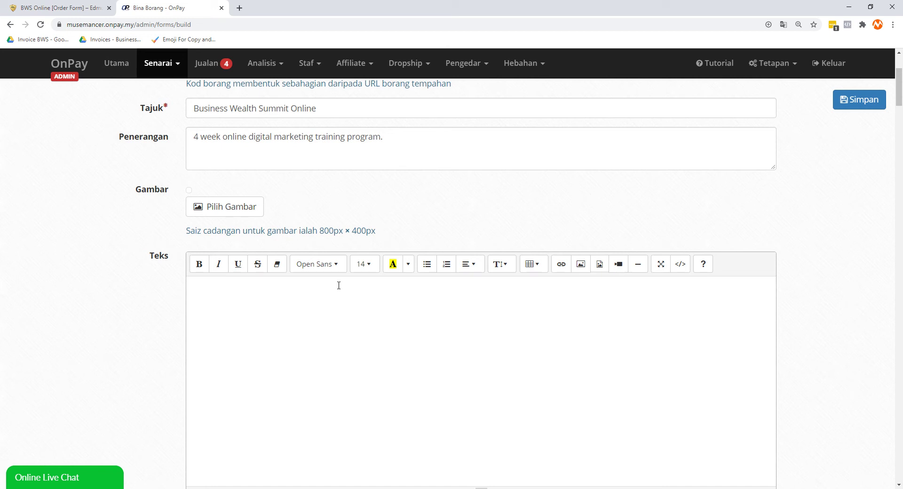
pyautogui.click(198, 208)
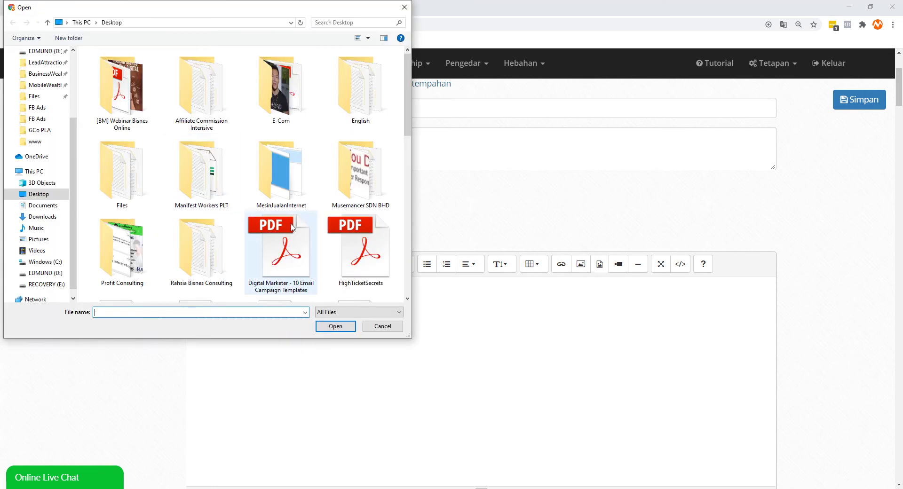
pyautogui.scroll(-3, 293, 230)
pyautogui.scroll(2, 293, 229)
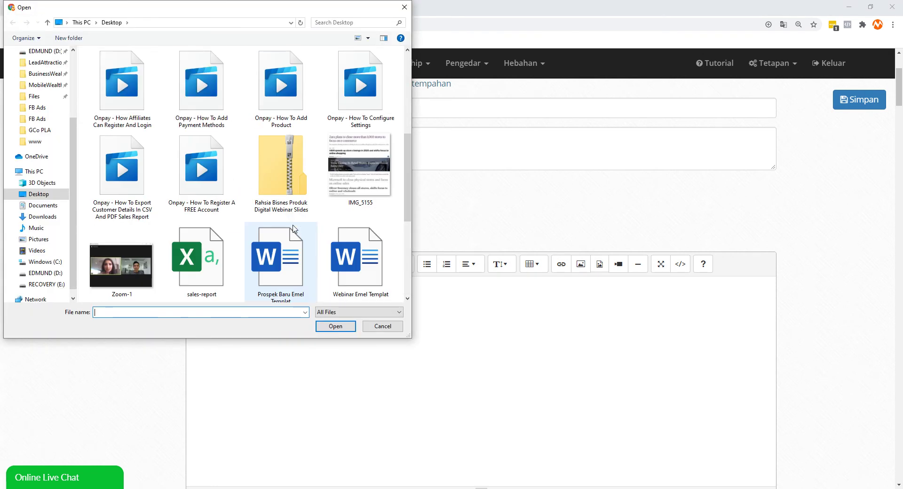
pyautogui.scroll(-3, 282, 226)
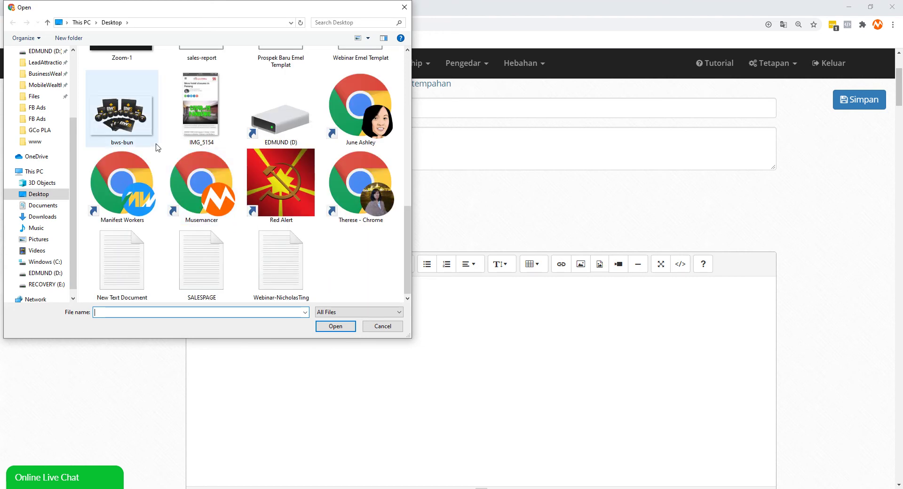
pyautogui.doubleClick(140, 132)
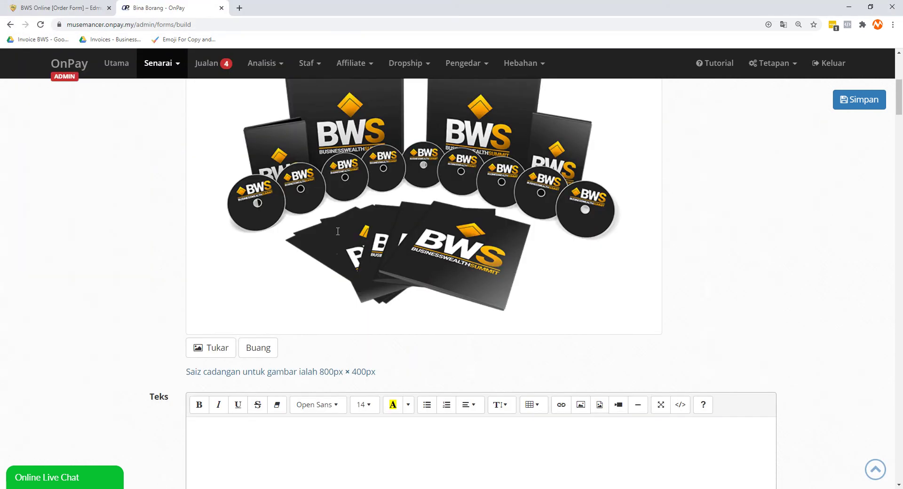
pyautogui.scroll(2, 338, 231)
pyautogui.scroll(-1, 337, 231)
pyautogui.scroll(1, 338, 231)
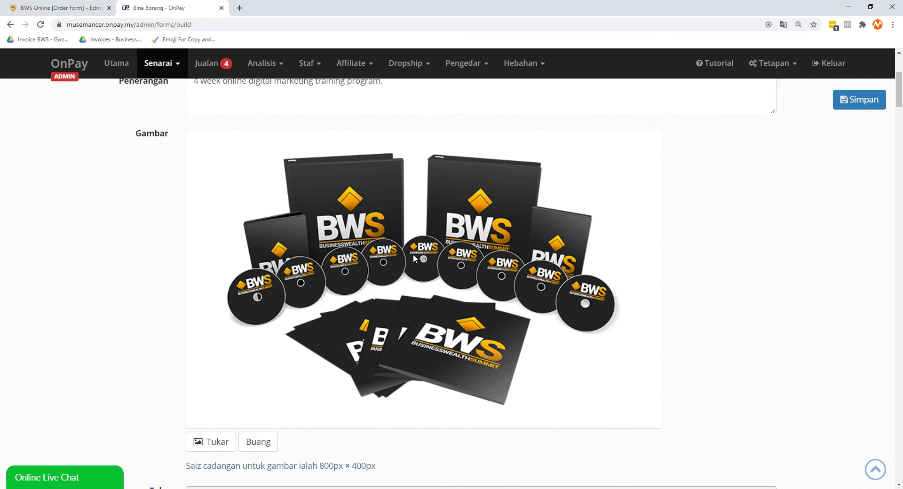
# Write the heading line "Yes! Give Me Instant Access To:" in the form's Teks content.
pyautogui.scroll(-4, 413, 256)
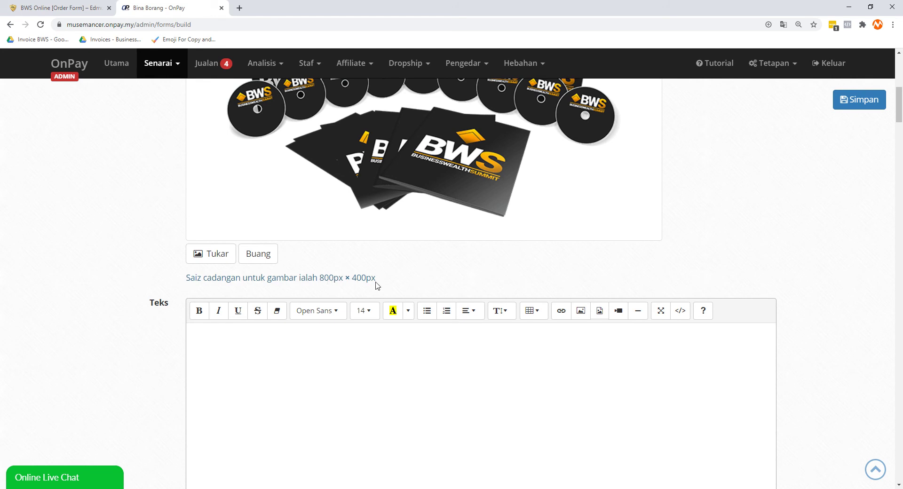
pyautogui.scroll(-2, 361, 312)
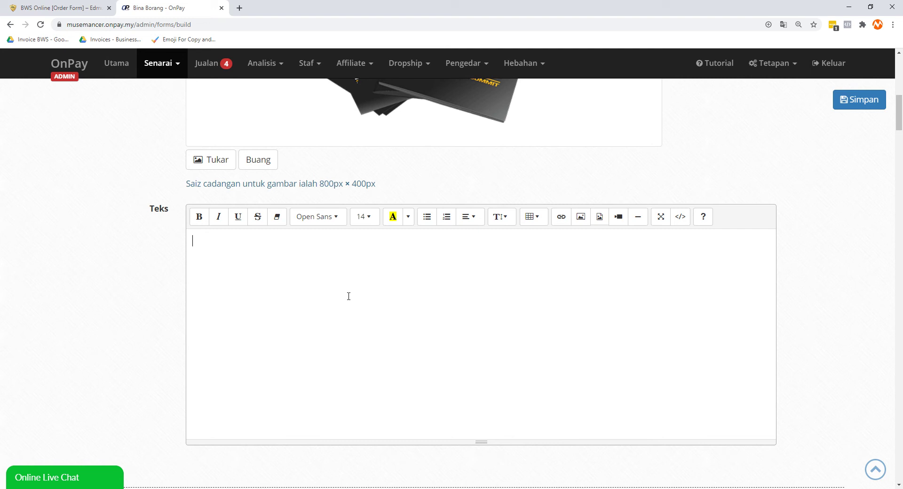
pyautogui.write('Yes! Give Me Instant Access')
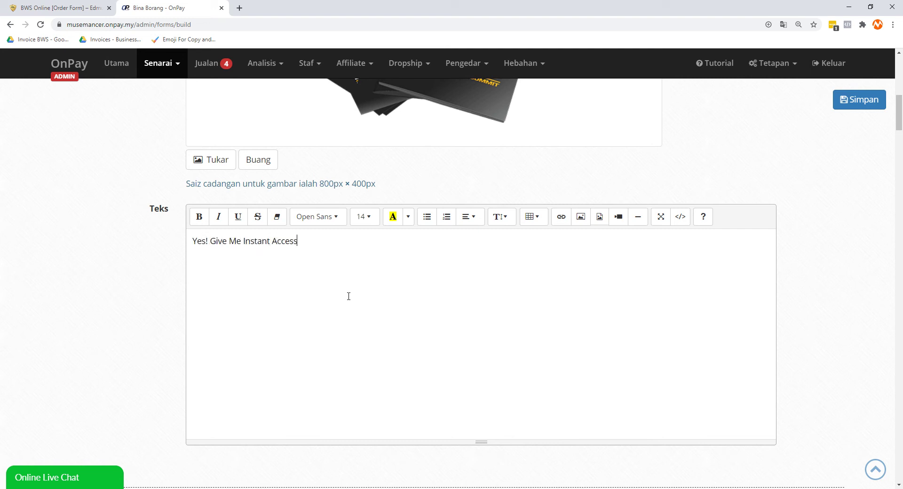
pyautogui.write(' To:')
pyautogui.press('Return')
pyautogui.press('Return')
# Start a bulleted list below the heading with "4 week online digital marketing training program" and "6 figure marketing agency secrets".
pyautogui.click(426, 217)
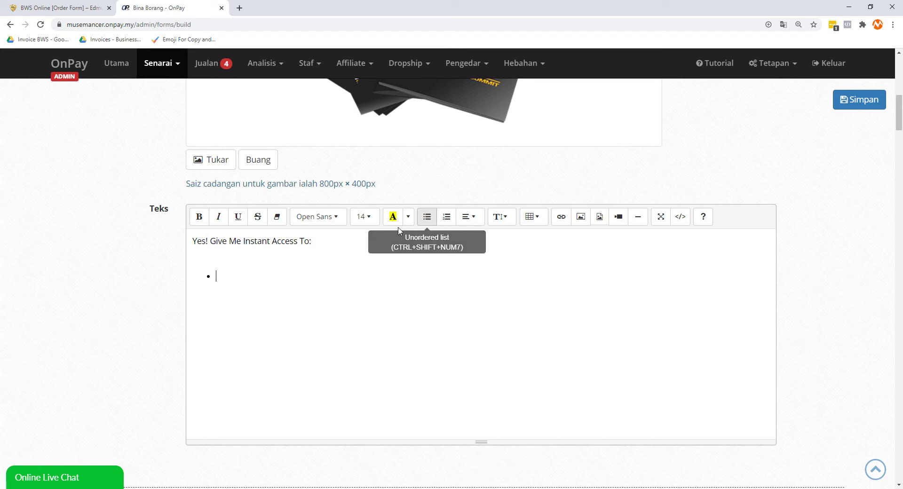
pyautogui.write('4')
pyautogui.press('BackSpace')
pyautogui.write('4 week online digitl')
pyautogui.press('BackSpace')
pyautogui.press('BackSpace')
pyautogui.write('al marketing training program 6 figu')
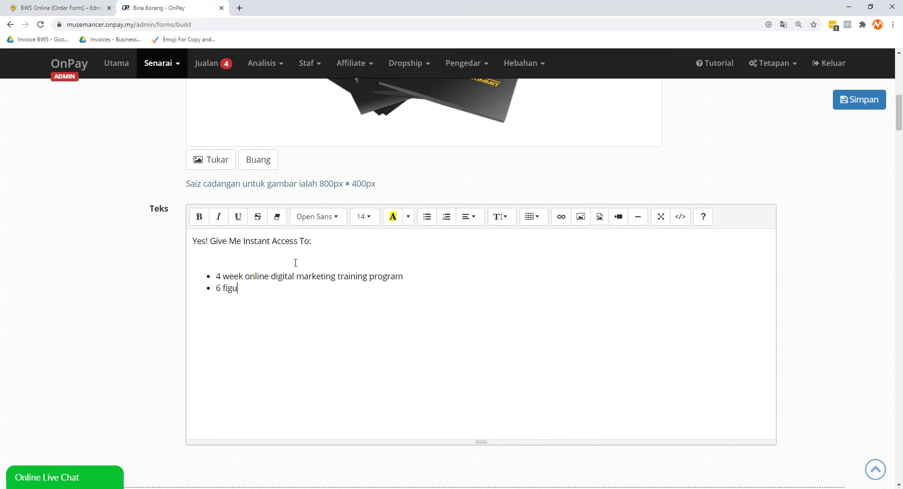
pyautogui.write('re marketing agency s')
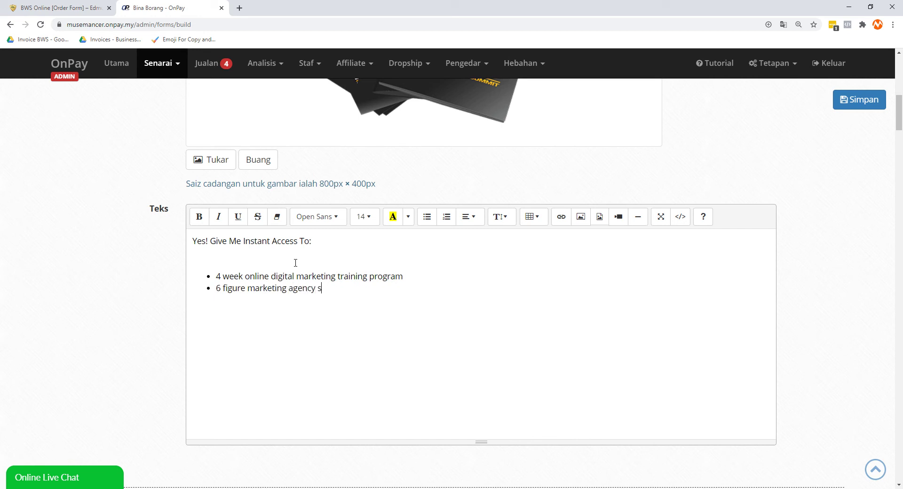
# Add the bullet "Fast Action Bonus #1: Super FB Ad Templates" to the list, capitalising "Action" and "Bonus".
pyautogui.write('ecrets Fast action bonus #1:')
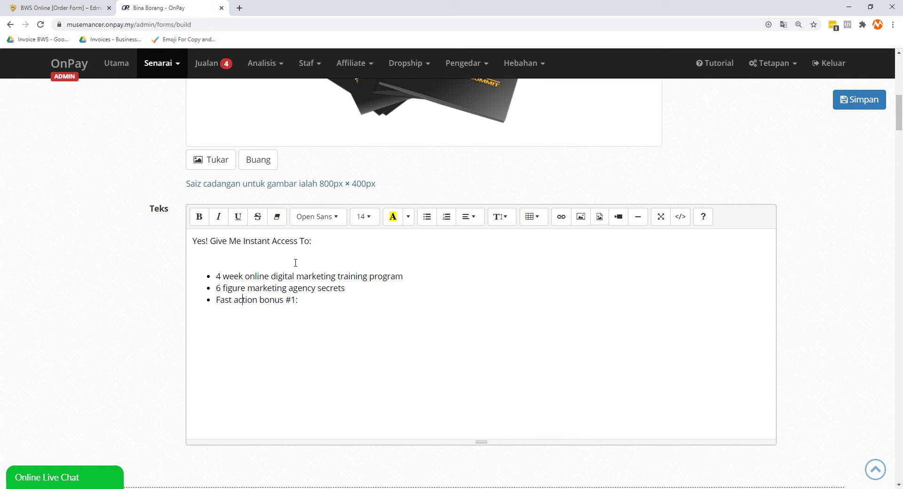
pyautogui.press('BackSpace')
pyautogui.write('A')
pyautogui.press('Delete')
pyautogui.write('B')
pyautogui.press('Right')
pyautogui.press('End')
pyautogui.write('Super FB ')
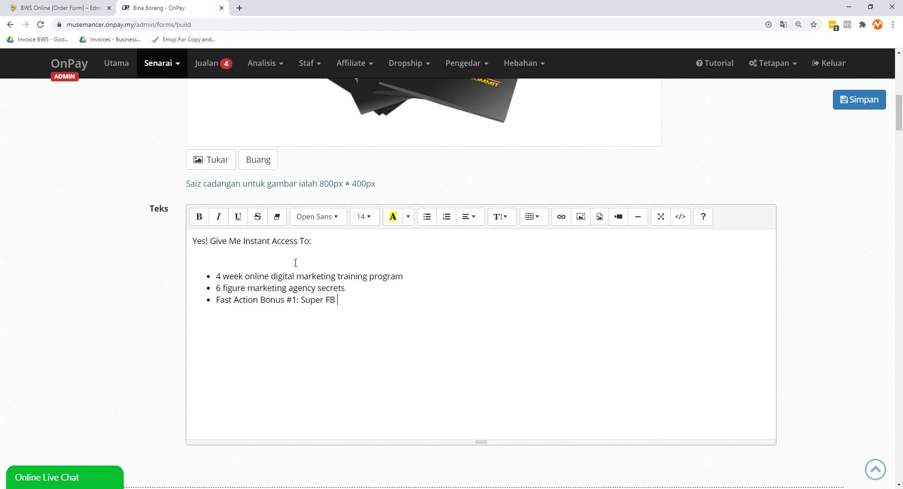
pyautogui.write('Ad Templates Fast Action ')
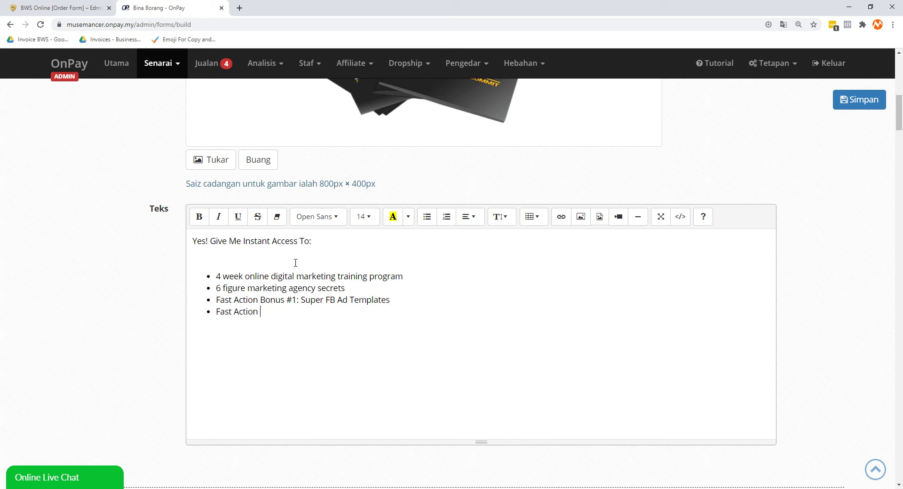
# Add the bullets "Fast Action Bonus #2: Super E-Mail Marketing Templates" and "30 Day 100% Satisfaction Guarantee", and remove the blank line above the list.
pyautogui.write('Bonus #2: Super E-Mail Marketing Templates')
pyautogui.press('Return')
pyautogui.write('30 Day 100% Satisfaction Guarantee')
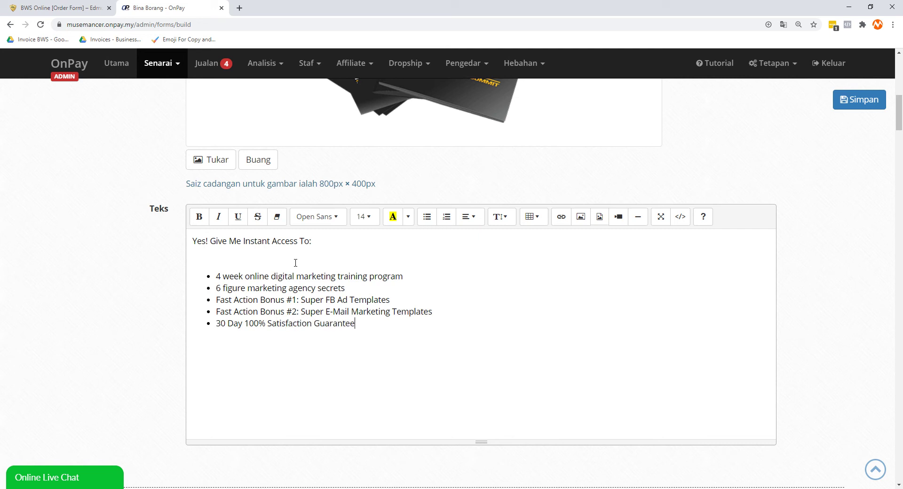
pyautogui.press('BackSpace')
pyautogui.click(377, 316)
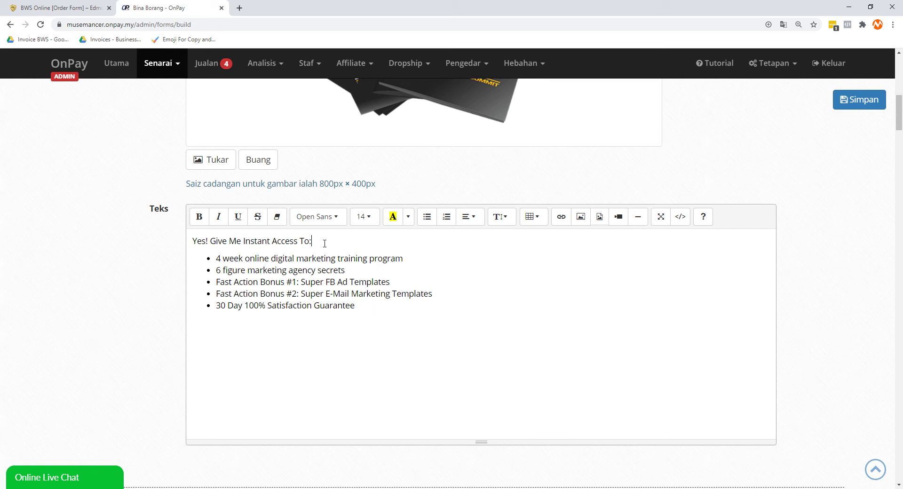
# Make the "Yes! Give Me Instant Access To:" heading bold and highlight the "30 Day 100% Satisfaction Guarantee" bullet in yellow.
pyautogui.moveTo(335, 240); pyautogui.dragTo(66, 226)
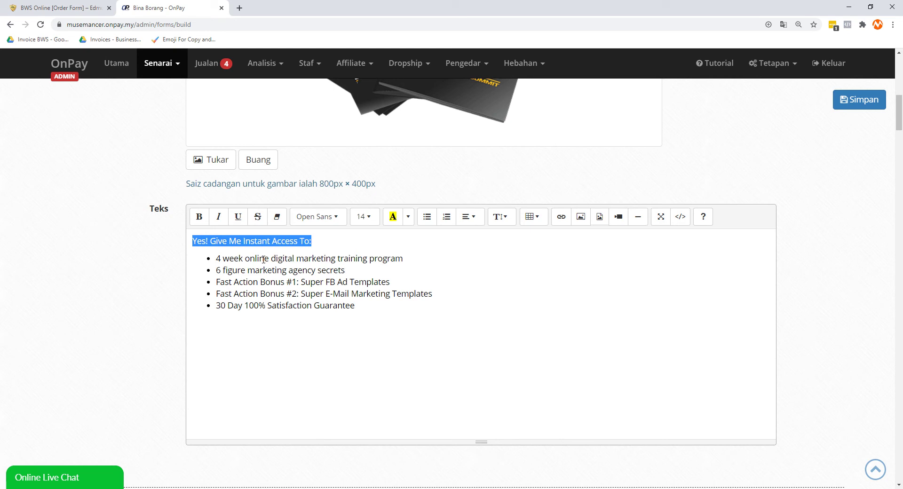
pyautogui.hotkey('ctrl', 'b')
pyautogui.click(278, 270)
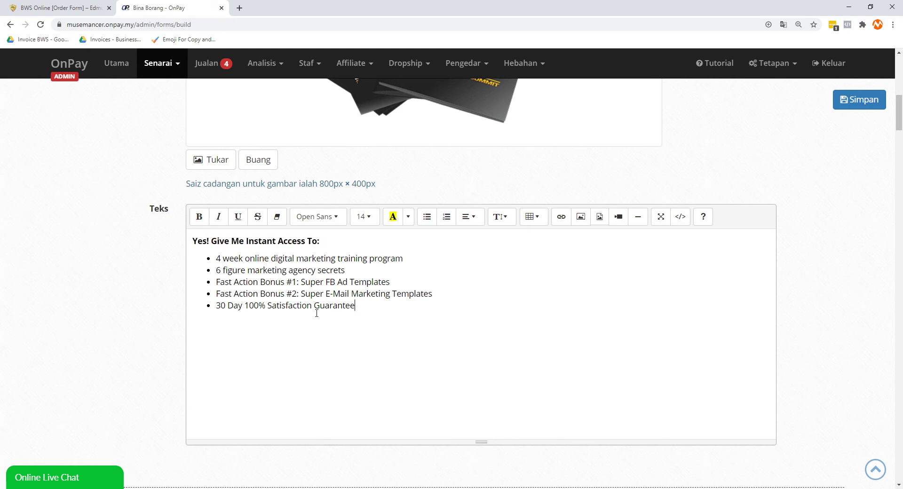
pyautogui.moveTo(368, 314); pyautogui.dragTo(215, 310)
pyautogui.click(393, 216)
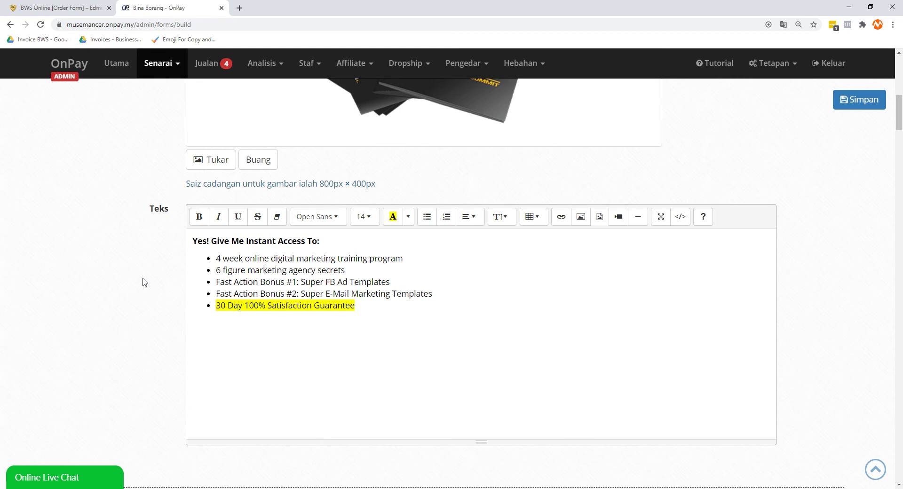
# Set the form's language (Bahasa) to Bahasa Inggeris in the form options.
pyautogui.scroll(-6, 145, 282)
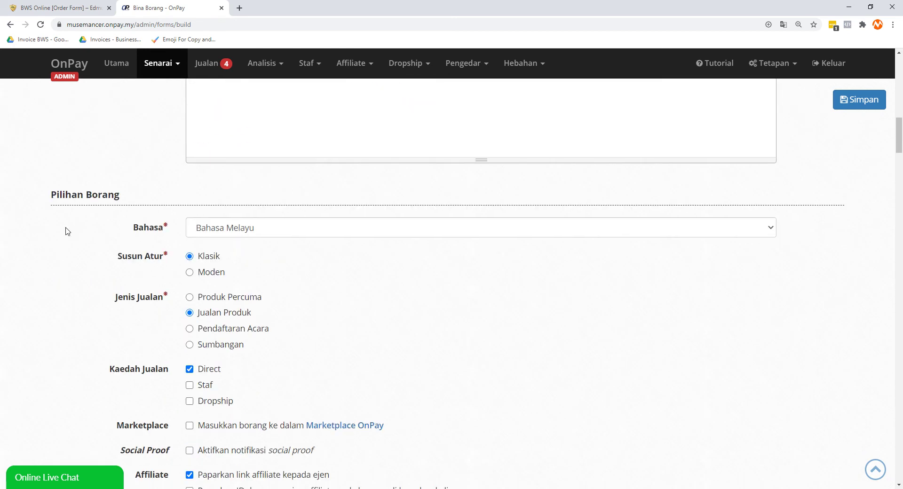
pyautogui.click(210, 235)
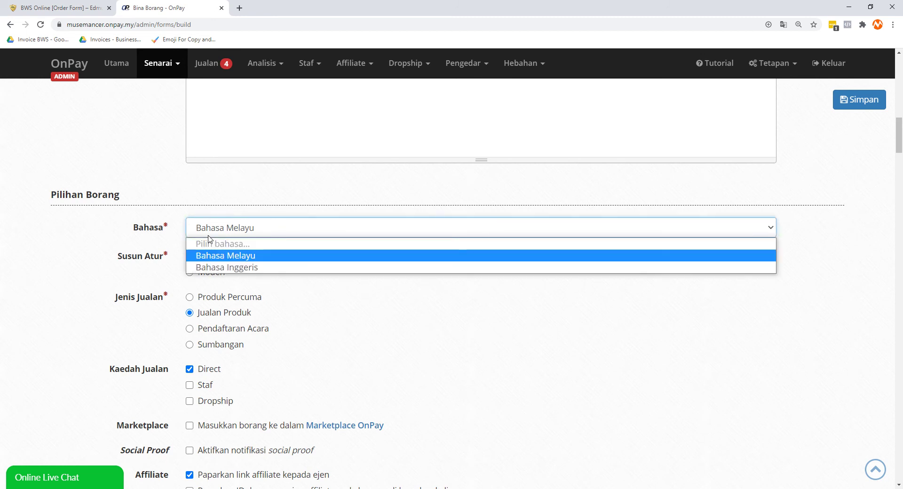
pyautogui.click(230, 267)
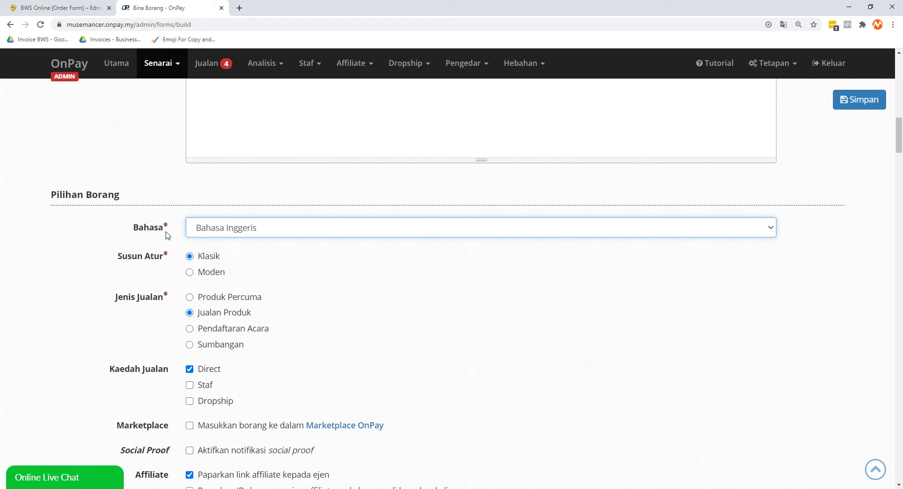
# Try the Pendaftaran Acara sales type (Jenis Jualan) for the form, and switch back to Jualan Produk.
pyautogui.scroll(-1, 122, 259)
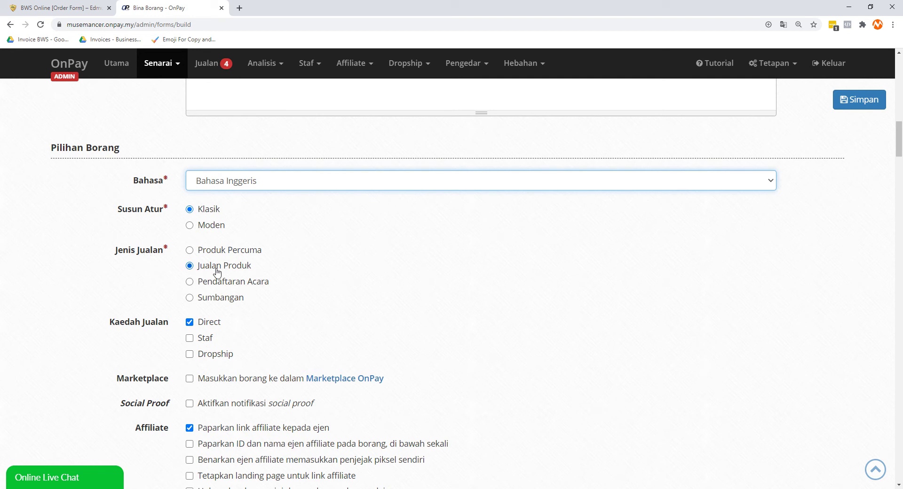
pyautogui.scroll(-1, 224, 278)
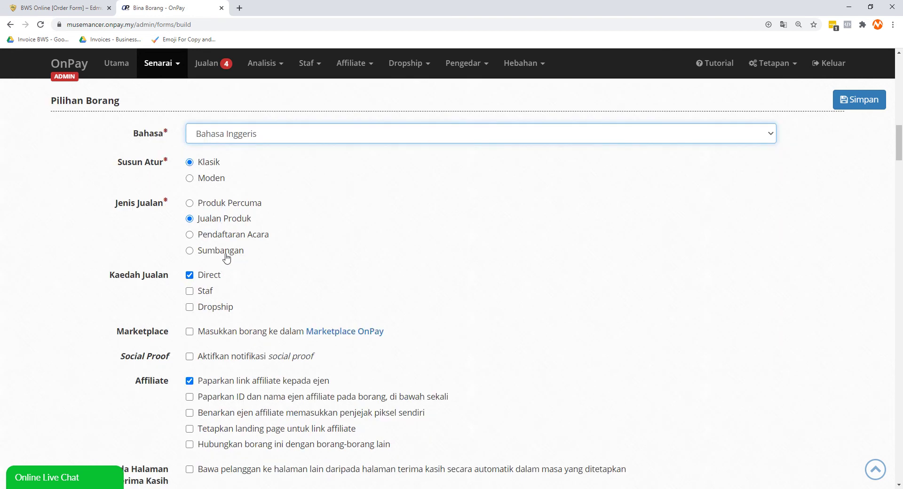
pyautogui.click(230, 237)
pyautogui.click(231, 222)
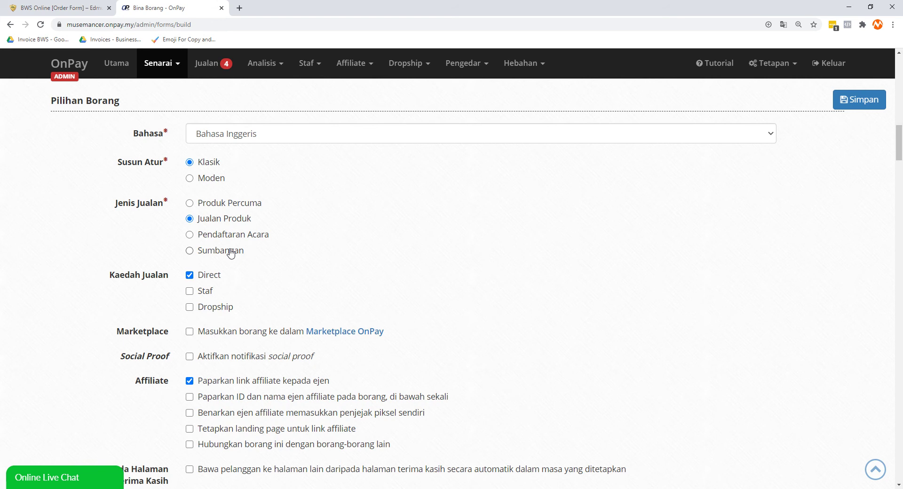
# View the Marketplace OnPay page in a separate tab, and return to the form builder.
pyautogui.scroll(-2, 216, 226)
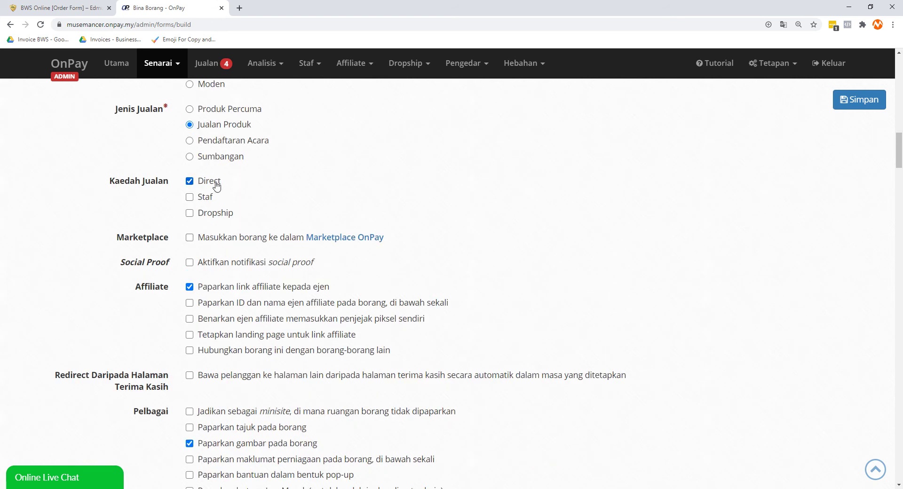
pyautogui.scroll(-1, 215, 241)
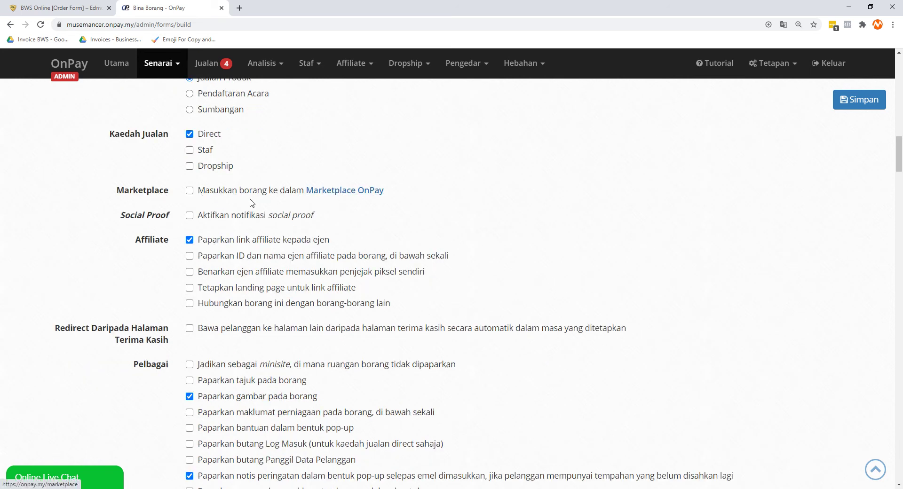
pyautogui.rightClick(316, 187)
pyautogui.click(324, 195)
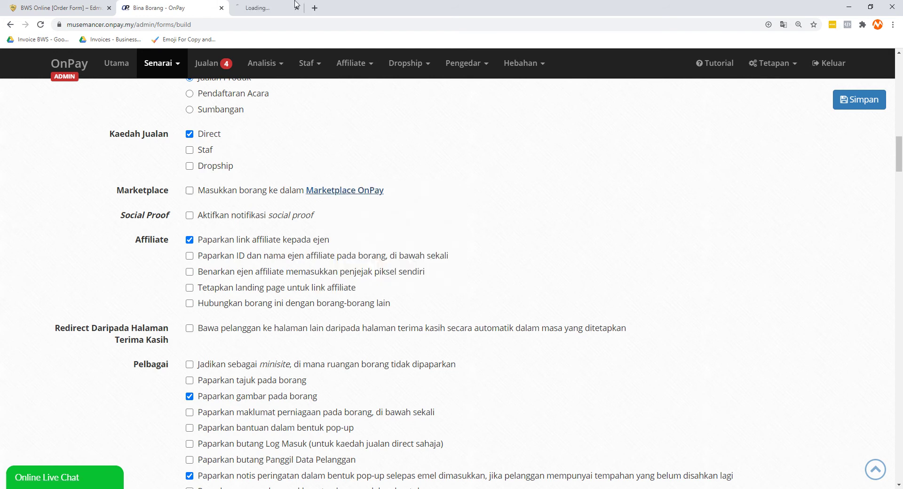
pyautogui.click(293, 3)
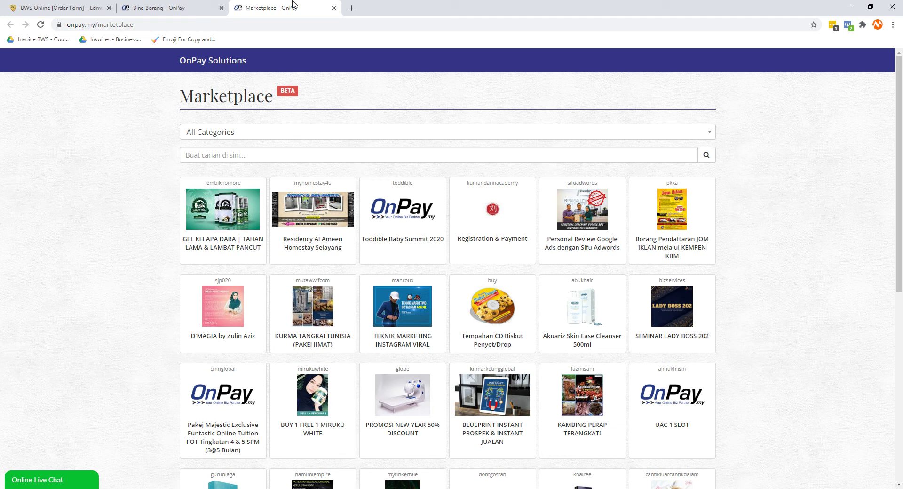
pyautogui.click(334, 8)
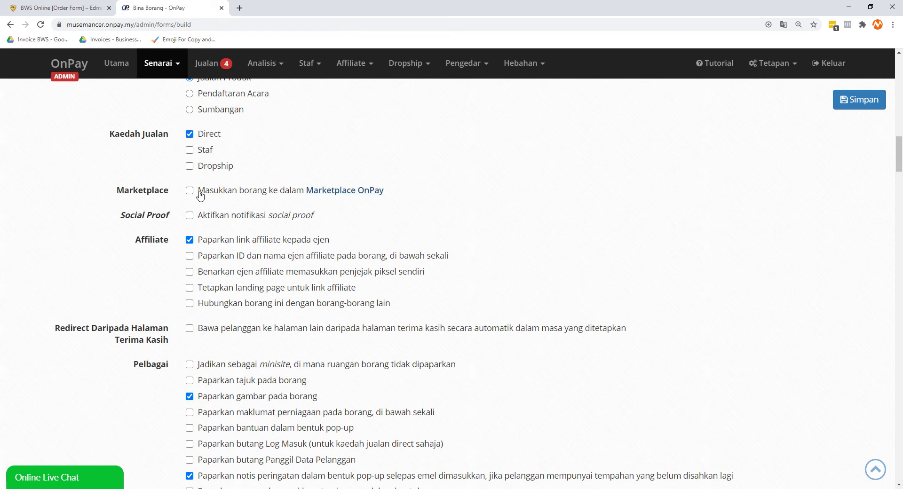
# Turn on the social proof notification to view its settings, and turn it off again.
pyautogui.scroll(-1, 174, 205)
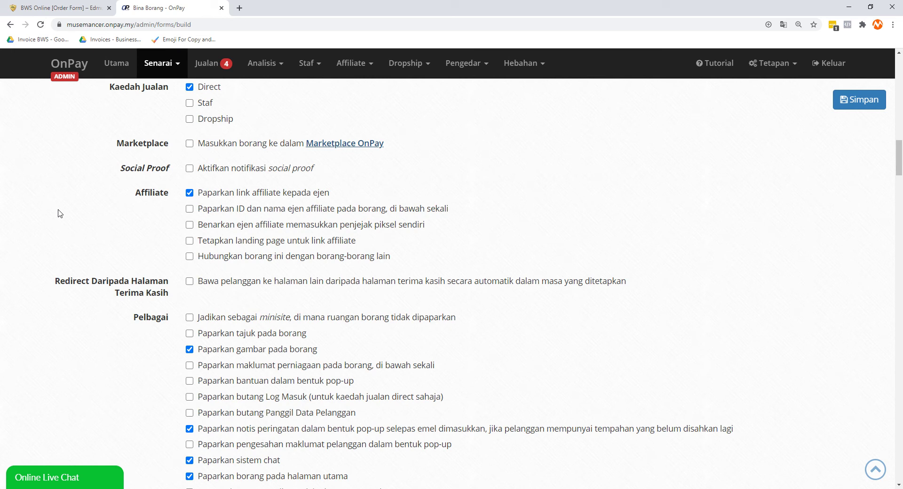
pyautogui.click(190, 169)
pyautogui.click(189, 169)
pyautogui.click(189, 169)
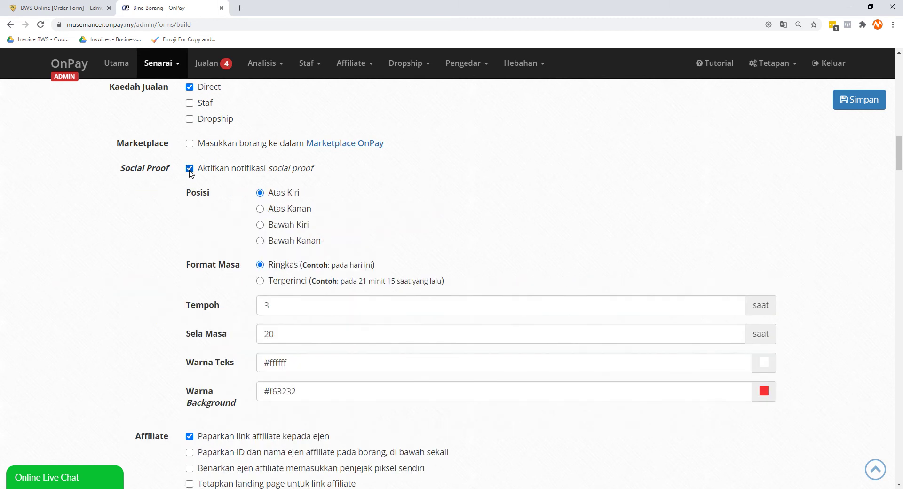
pyautogui.click(189, 170)
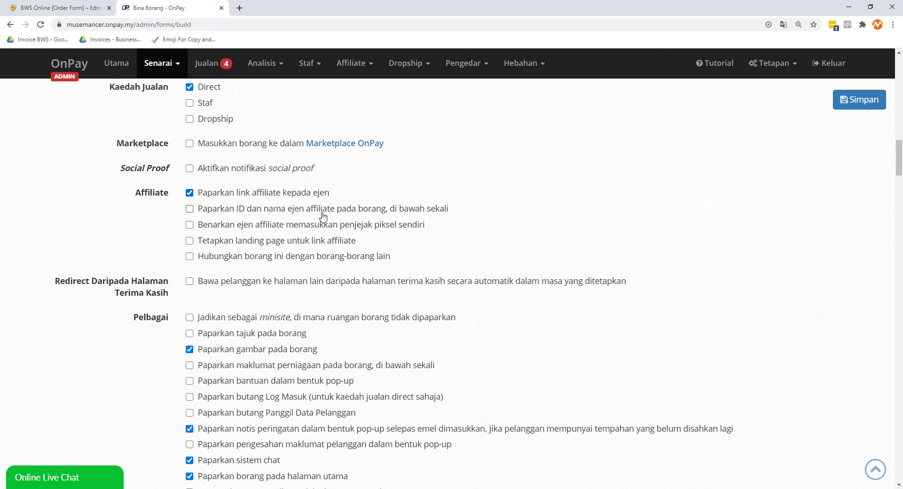
# Enable displaying the affiliate's ID and name, affiliates' own tracking pixels, and a landing page for the affiliate link.
pyautogui.click(189, 210)
pyautogui.click(189, 226)
pyautogui.click(189, 241)
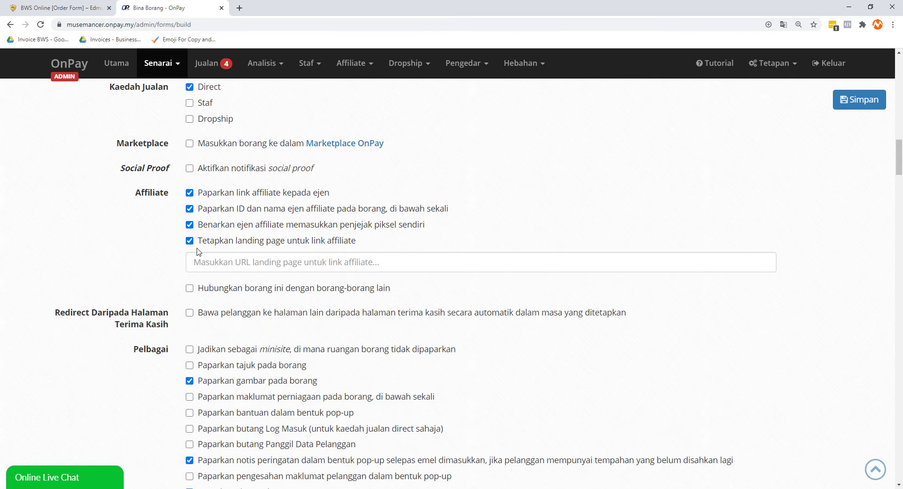
pyautogui.click(209, 261)
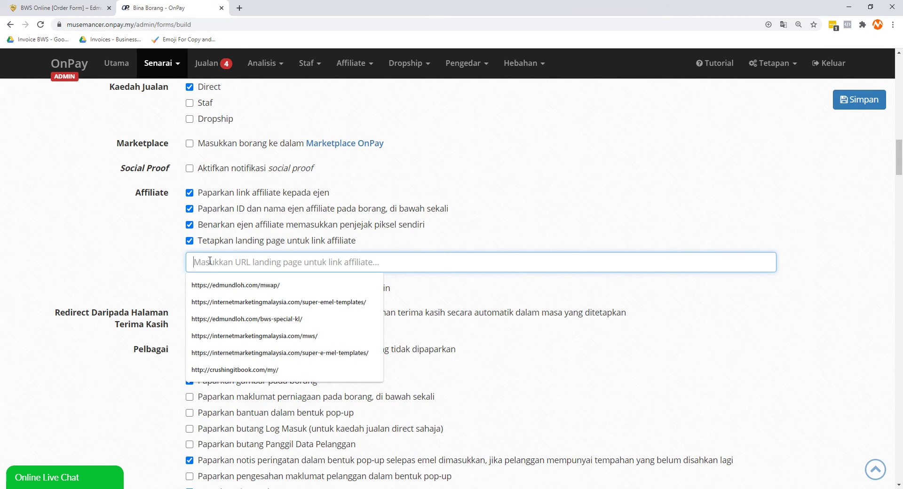
pyautogui.click(219, 304)
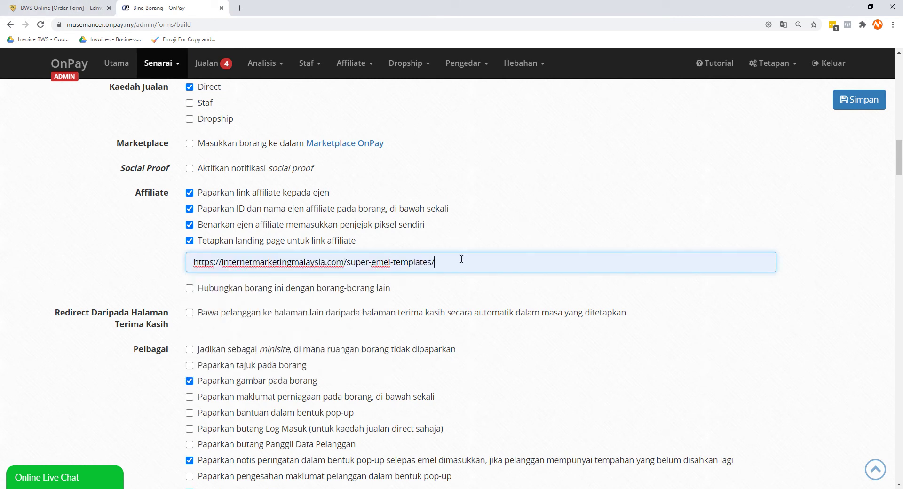
pyautogui.click(66, 9)
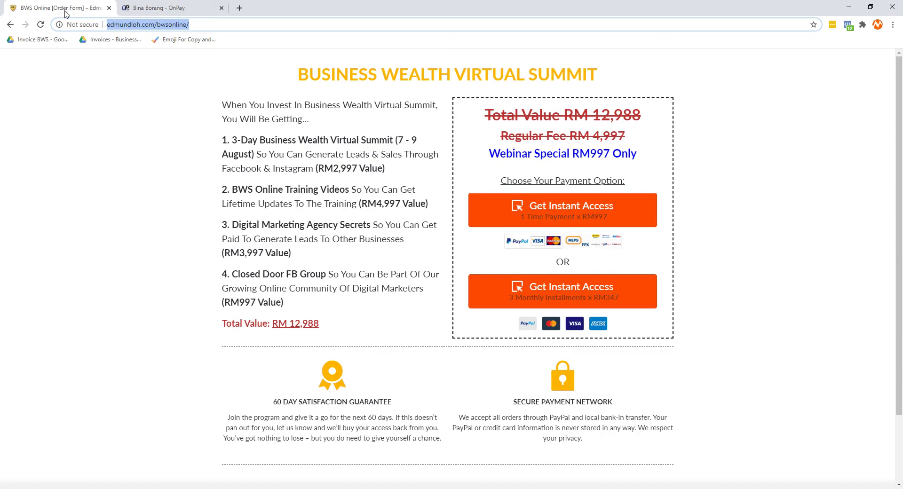
pyautogui.click(170, 4)
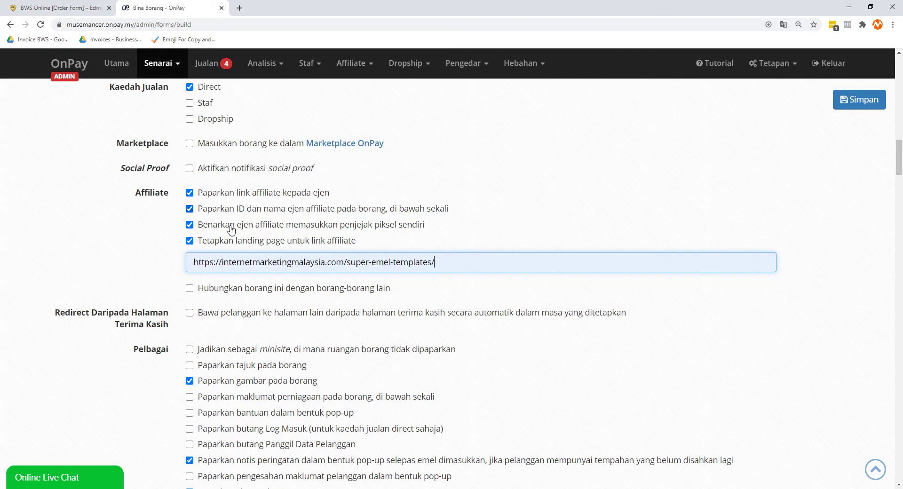
pyautogui.tripleClick(209, 262)
pyautogui.write('http://edmundloh.com/bwsonline/')
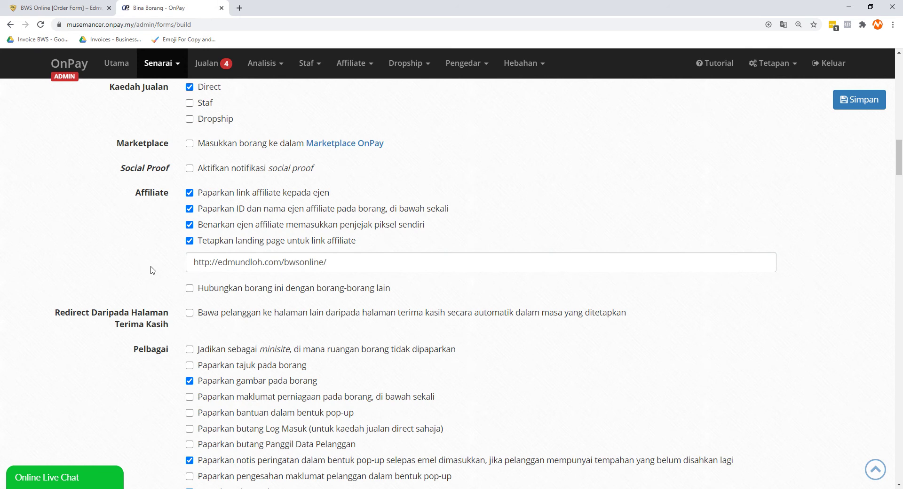
pyautogui.click(80, 5)
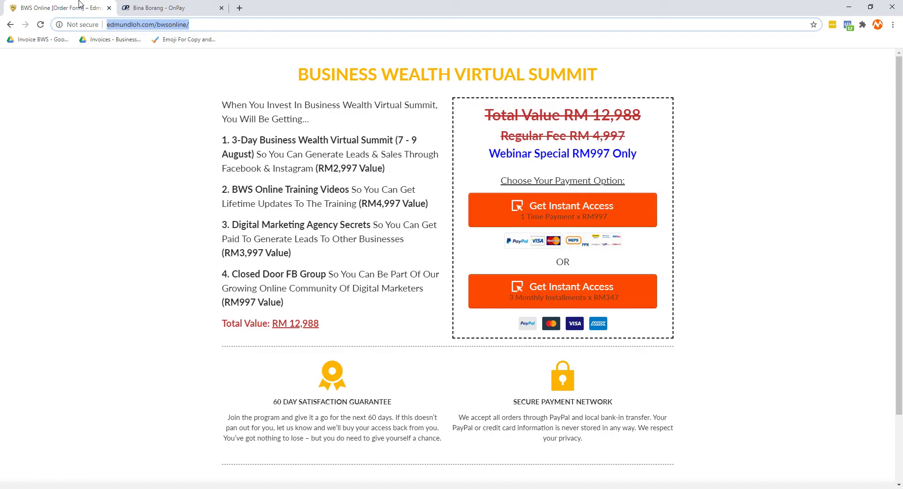
pyautogui.click(160, 5)
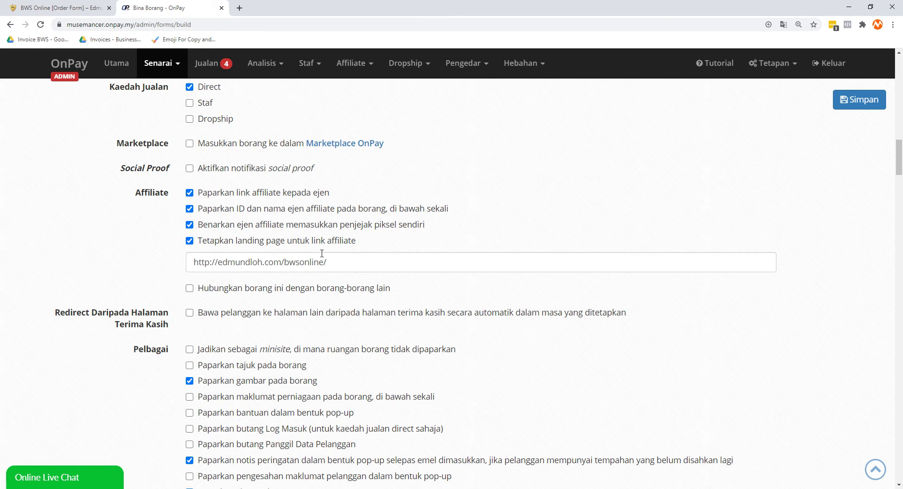
pyautogui.click(346, 260)
pyautogui.click(92, 288)
# Try linking this form to the Mesin Jualan Internet form, and turn the form linking off again.
pyautogui.scroll(-1, 181, 282)
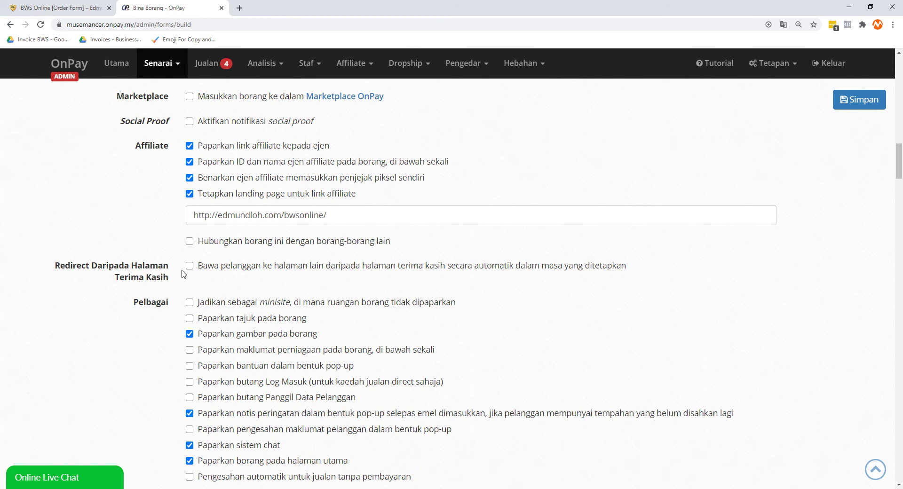
pyautogui.click(190, 241)
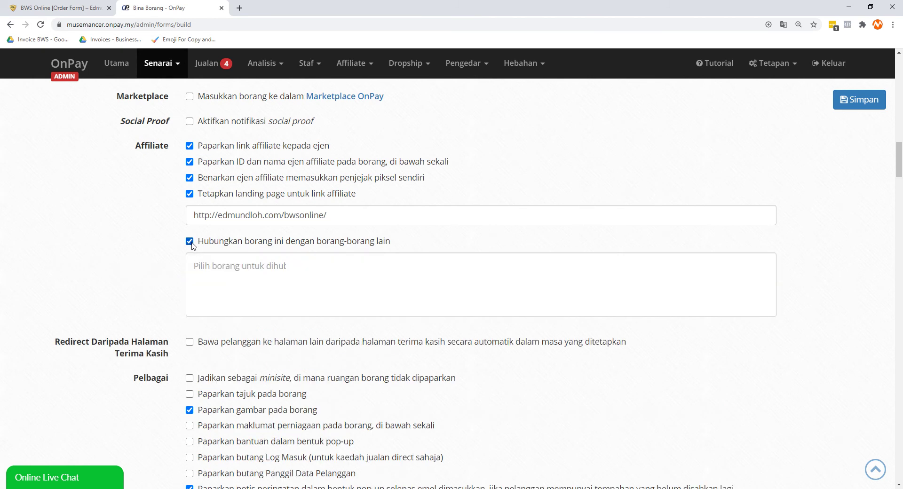
pyautogui.click(212, 261)
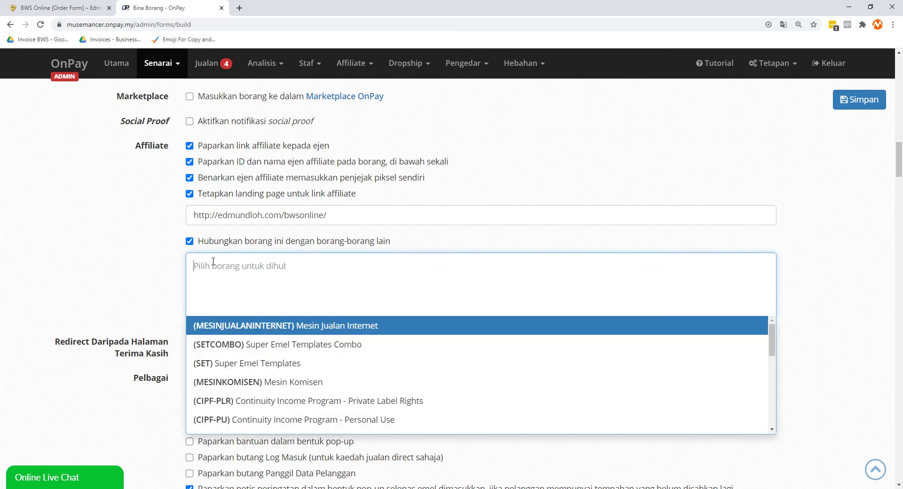
pyautogui.click(231, 329)
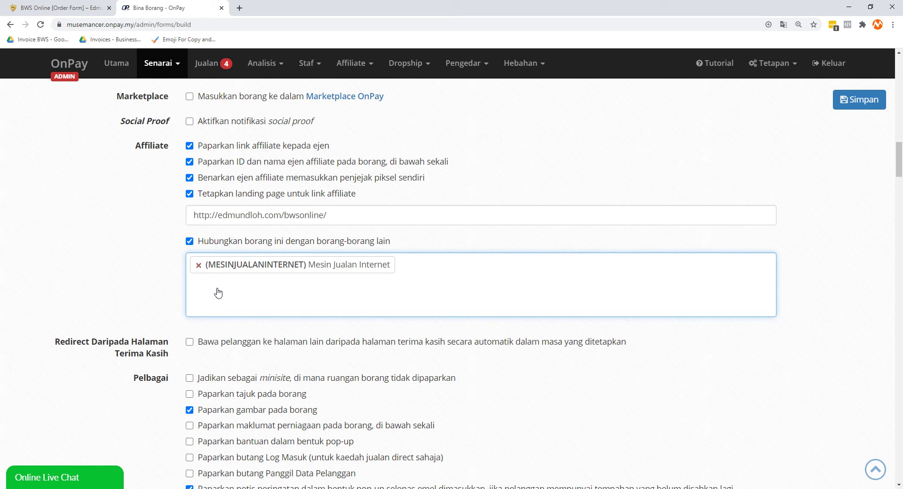
pyautogui.click(189, 242)
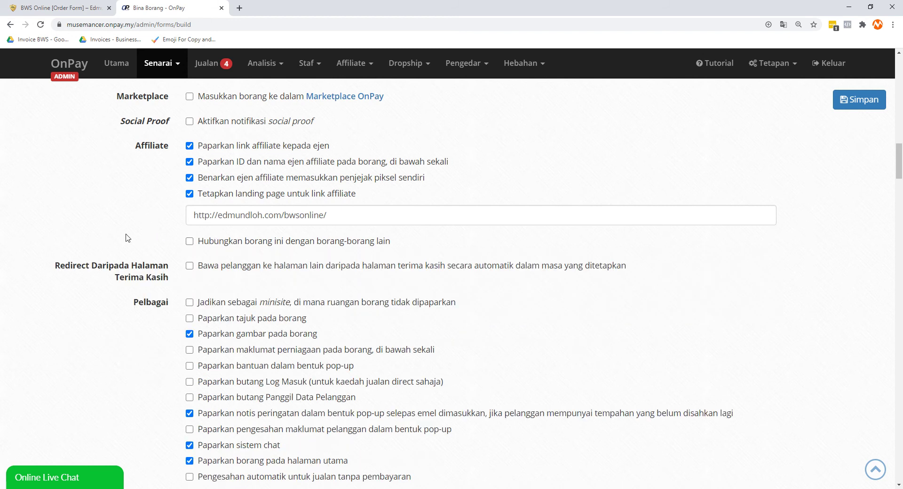
pyautogui.click(189, 266)
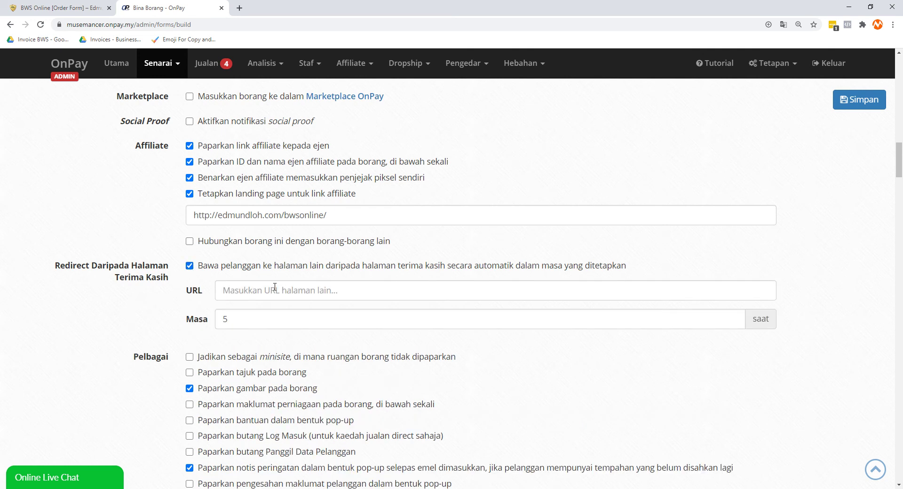
pyautogui.click(275, 287)
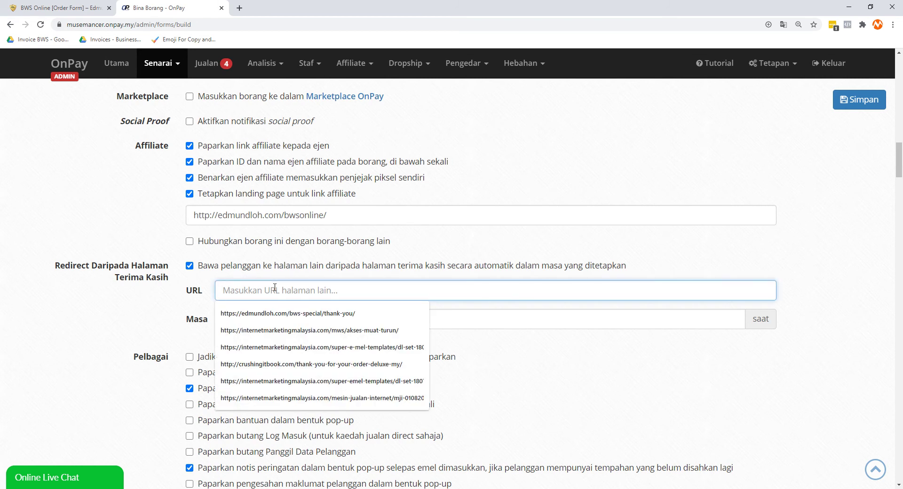
pyautogui.write('http://edmundloh.com/bwsonline/')
pyautogui.write('thank-you/')
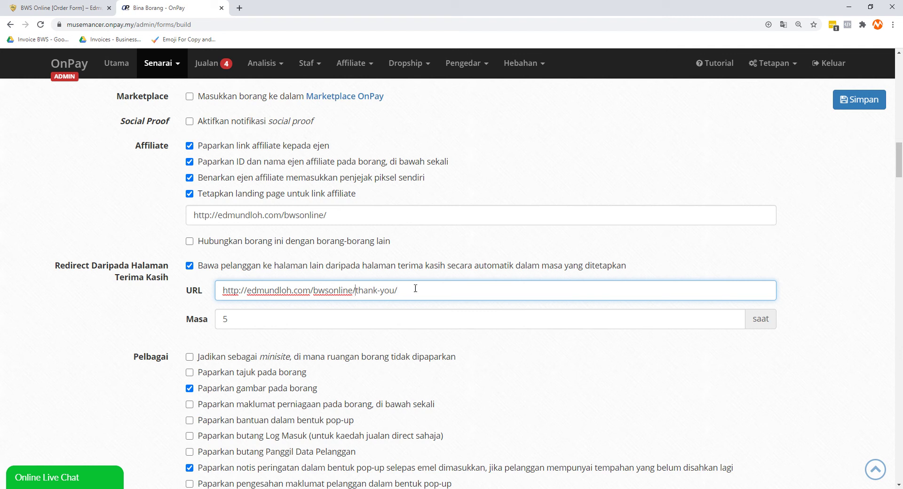
pyautogui.moveTo(357, 287); pyautogui.dragTo(580, 274)
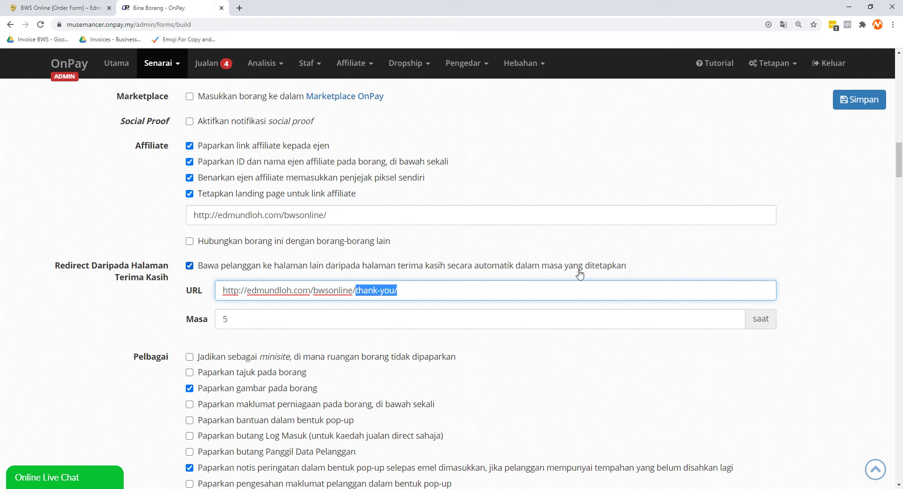
pyautogui.press('BackSpace')
pyautogui.write('tq-')
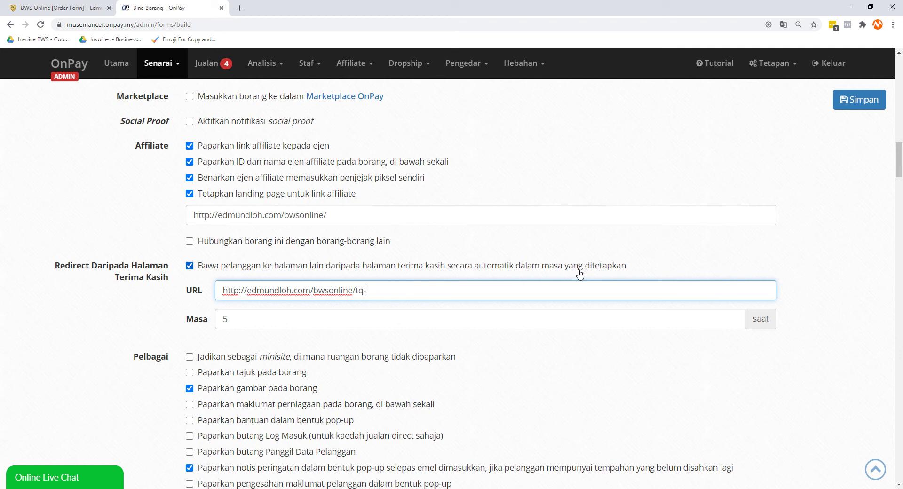
pyautogui.write('bwv-1288/')
# Set the thank-you page redirect time (Masa) to 3 seconds.
pyautogui.doubleClick(231, 319)
pyautogui.write('3')
pyautogui.click(192, 335)
# Examine the miscellaneous (Pelbagai) form options, turning the form title display on and off again.
pyautogui.scroll(-1, 207, 310)
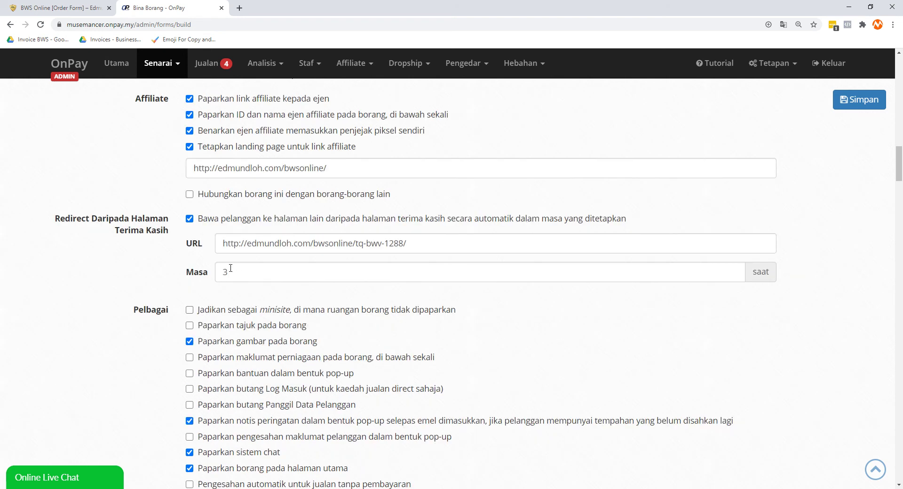
pyautogui.scroll(-2, 230, 268)
pyautogui.scroll(-2, 232, 271)
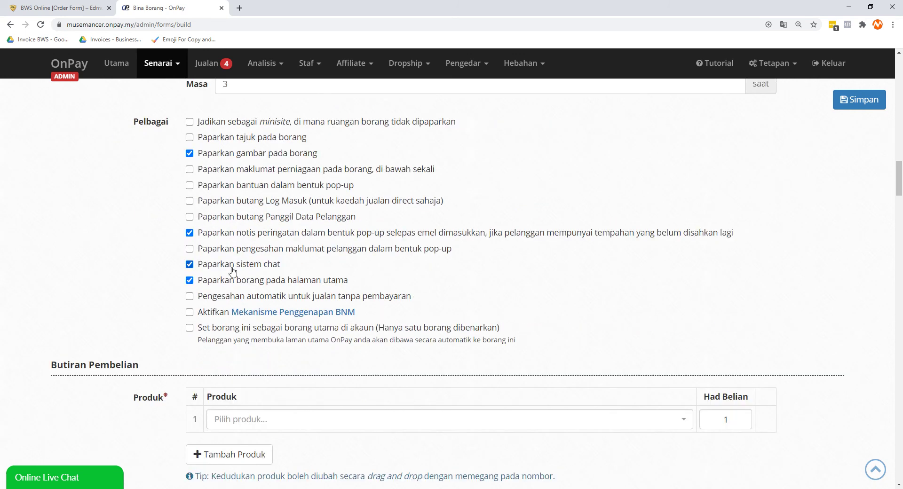
pyautogui.scroll(1, 226, 237)
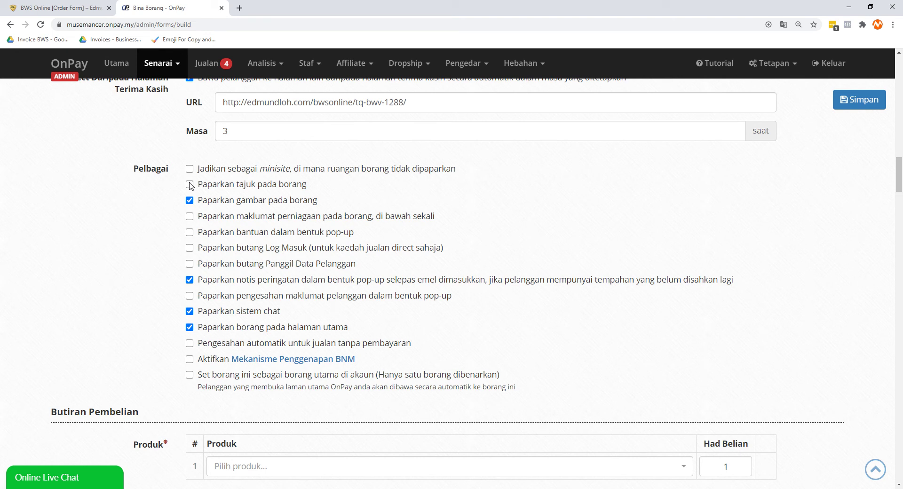
pyautogui.click(190, 185)
pyautogui.click(190, 185)
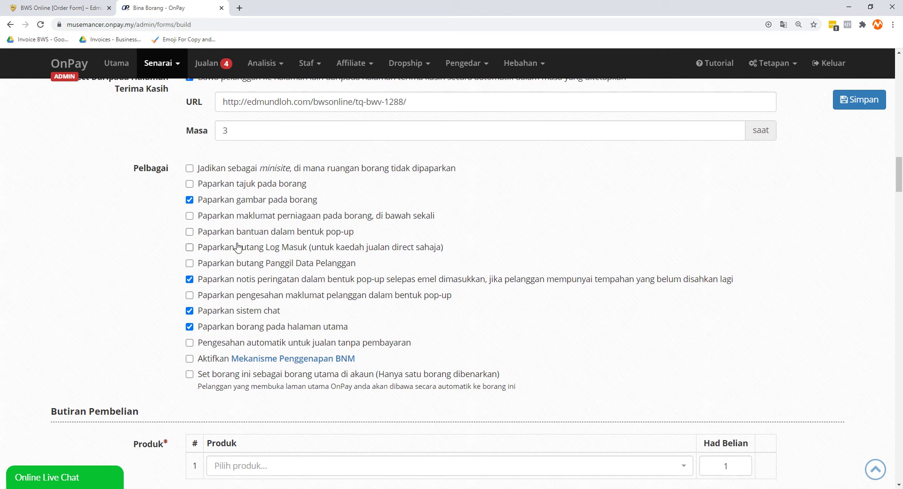
pyautogui.scroll(-1, 236, 233)
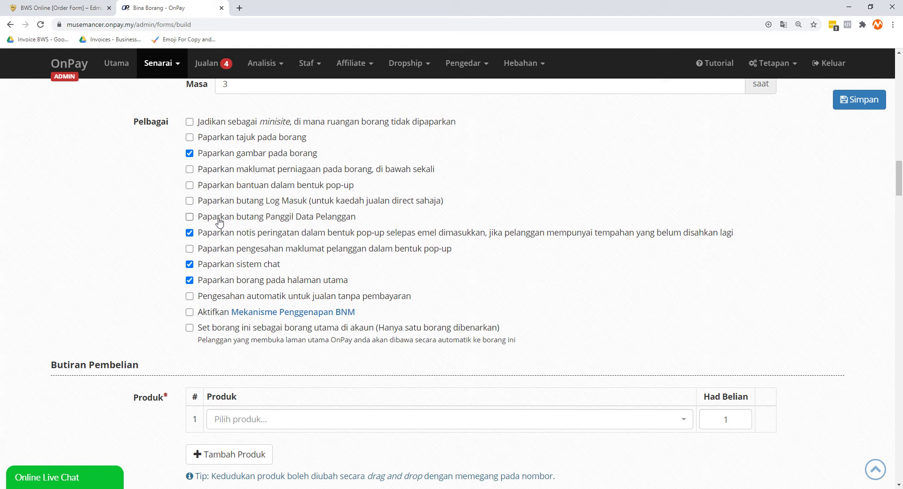
pyautogui.scroll(-1, 219, 222)
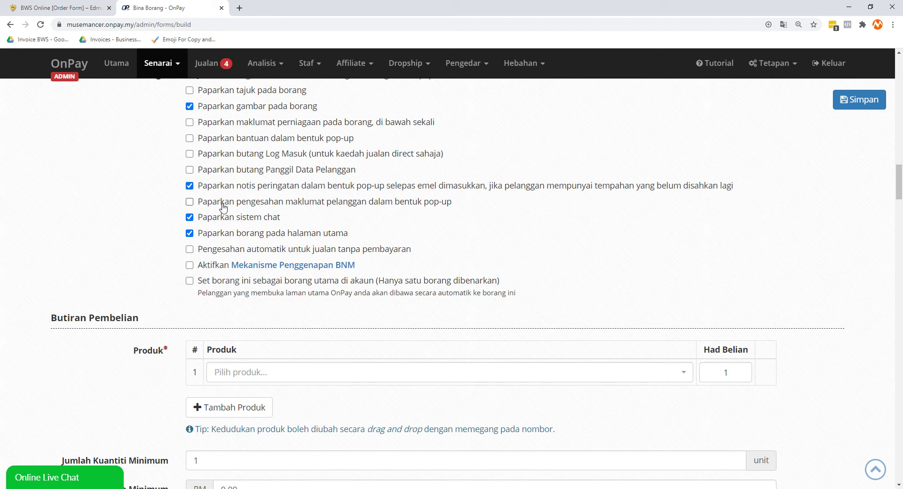
# Disable the chat system and enable the pop-up confirmation of customer information in the miscellaneous form options.
pyautogui.click(190, 218)
pyautogui.click(189, 203)
pyautogui.scroll(-1, 150, 257)
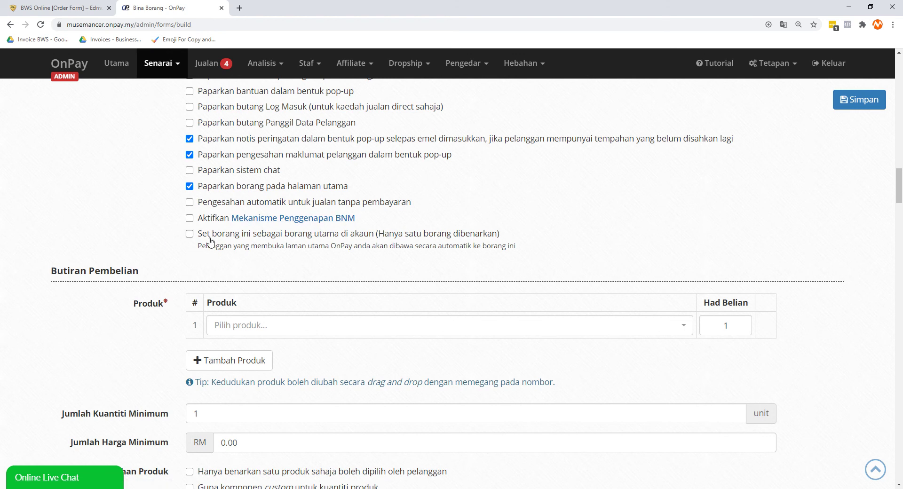
pyautogui.scroll(2, 180, 236)
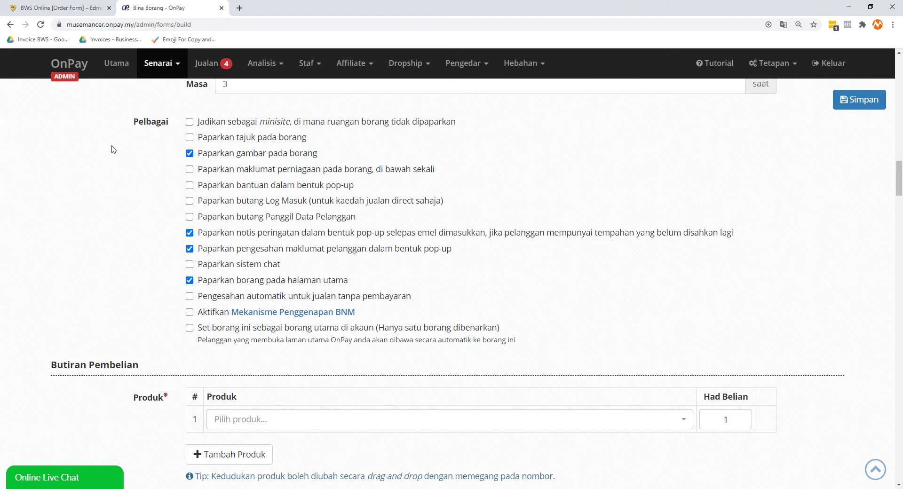
# Choose (BWSO) Business Wealth Summit Online as the form's product in the purchase details.
pyautogui.scroll(-5, 156, 139)
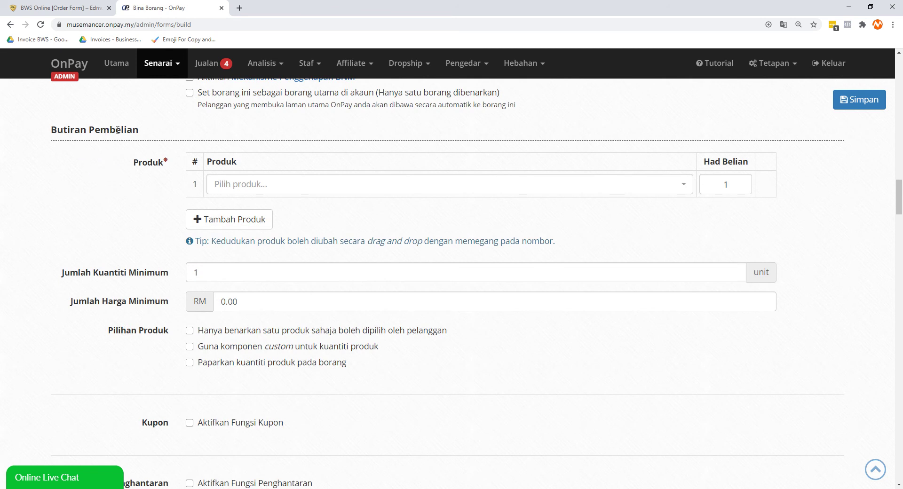
pyautogui.click(251, 185)
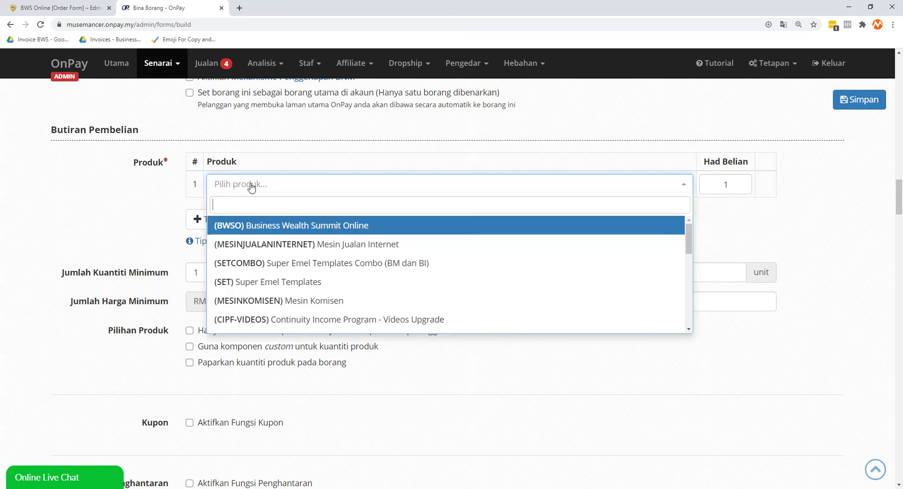
pyautogui.click(261, 230)
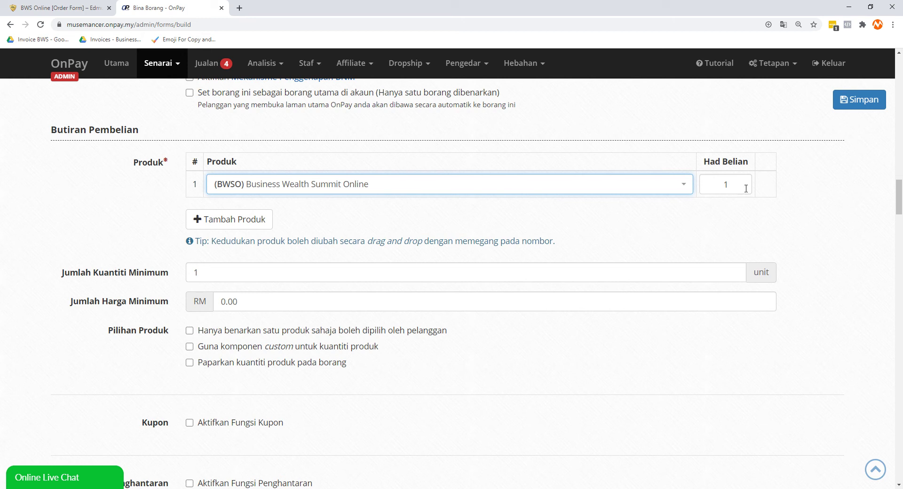
pyautogui.click(114, 275)
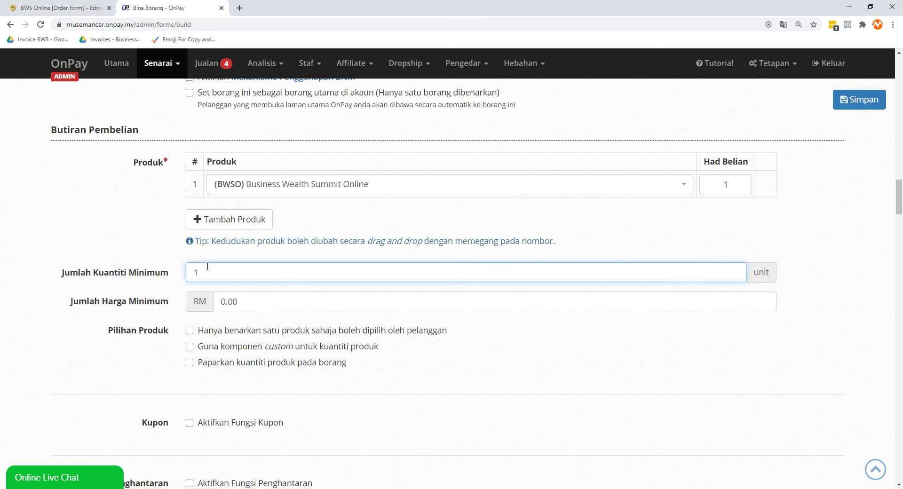
pyautogui.scroll(-2, 211, 287)
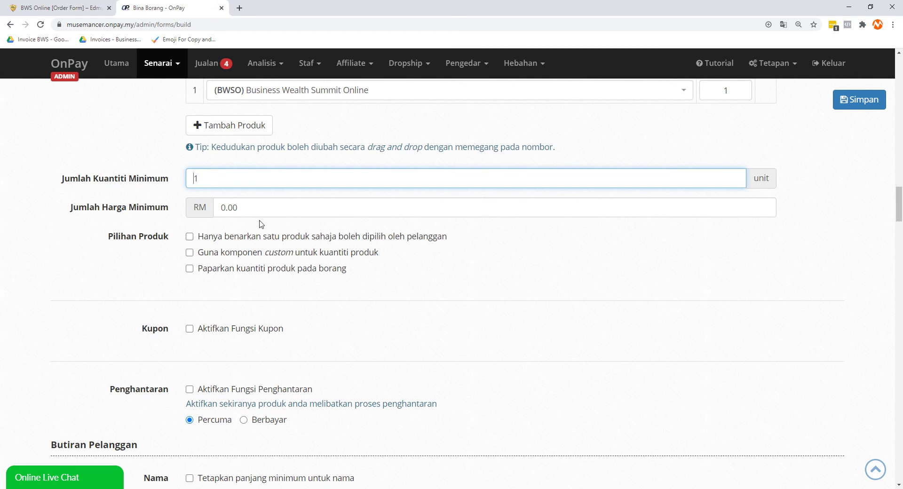
# Try the coupon (Kupon) function on the form, turn it off again, and look up where coupons are listed.
pyautogui.scroll(-3, 268, 207)
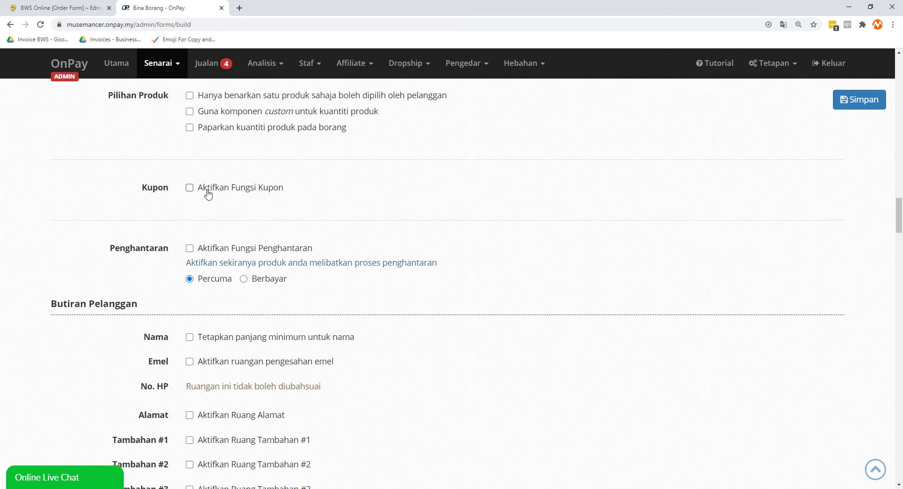
pyautogui.click(208, 193)
pyautogui.click(209, 193)
pyautogui.click(165, 64)
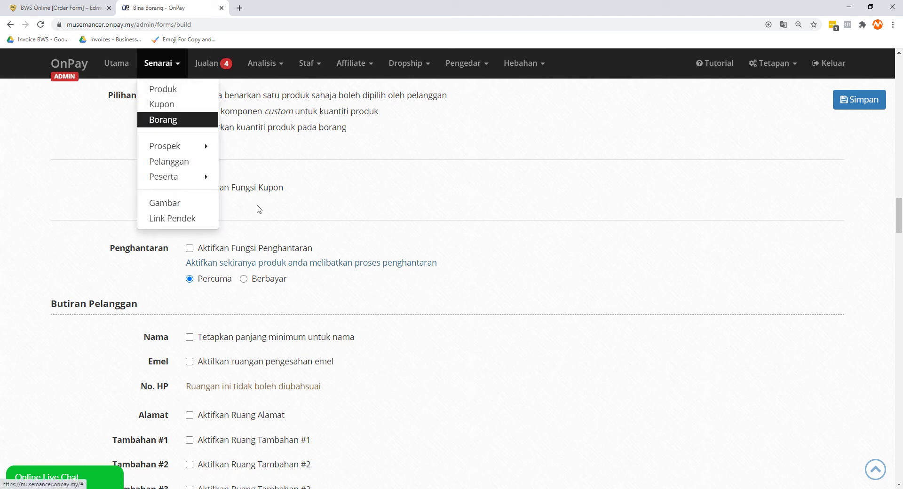
pyautogui.click(1, 193)
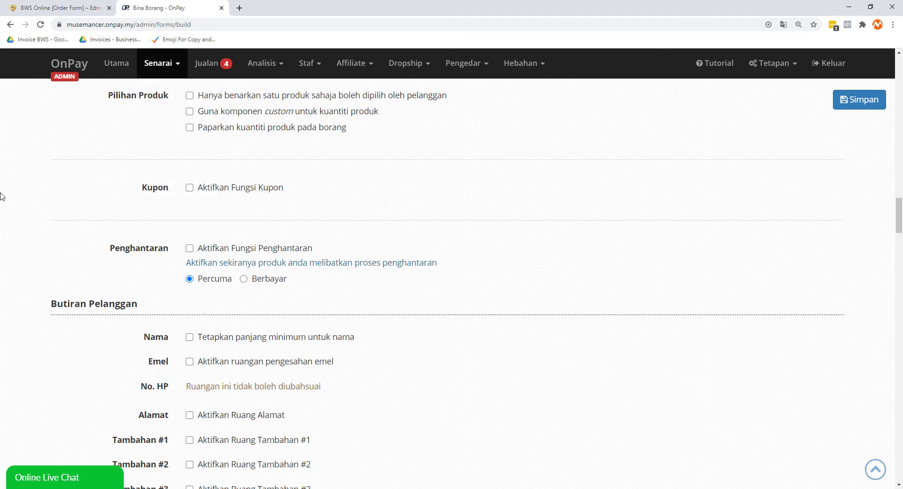
# Try the delivery (Penghantaran) function, turn it off again, and disable the customer address field (Alamat).
pyautogui.scroll(-1, 190, 193)
pyautogui.click(190, 201)
pyautogui.click(190, 201)
pyautogui.click(191, 202)
pyautogui.click(190, 201)
pyautogui.scroll(-3, 209, 207)
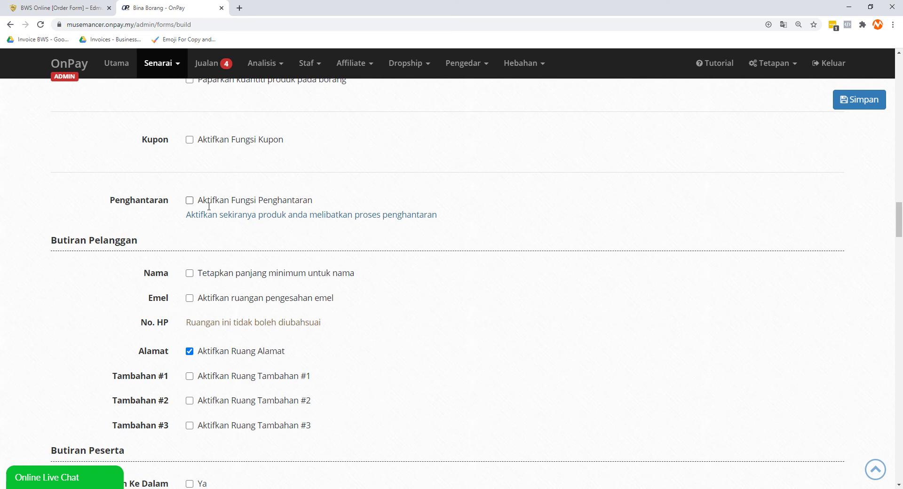
pyautogui.scroll(1, 165, 195)
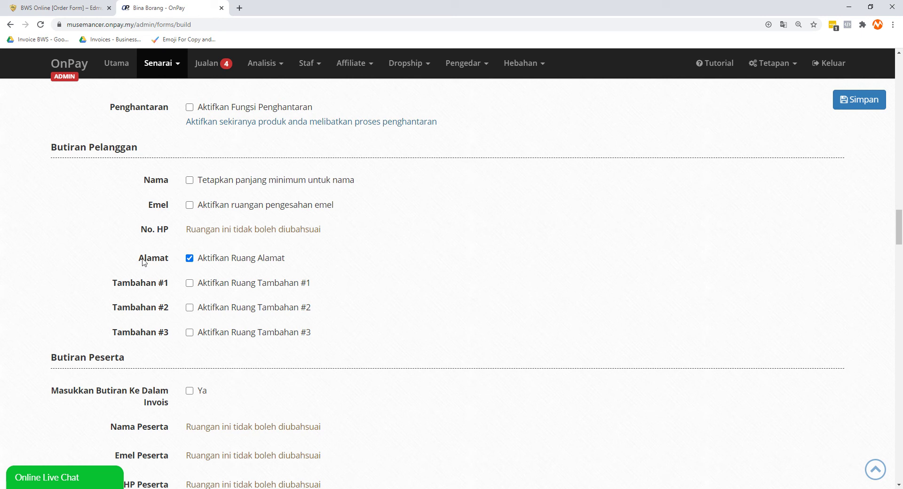
pyautogui.click(190, 258)
# Try including the participant details (Butiran Peserta) in the invoice and turn the option off again.
pyautogui.scroll(-1, 157, 229)
pyautogui.scroll(-4, 157, 230)
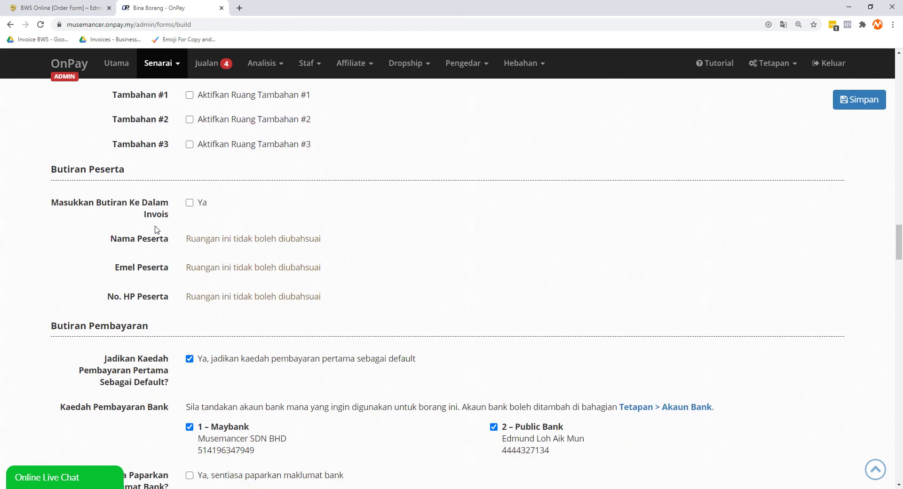
pyautogui.click(190, 204)
pyautogui.click(190, 204)
# Exclude the Public Bank account from the form's bank payment methods.
pyautogui.scroll(-3, 134, 278)
pyautogui.scroll(-5, 134, 278)
pyautogui.scroll(5, 132, 279)
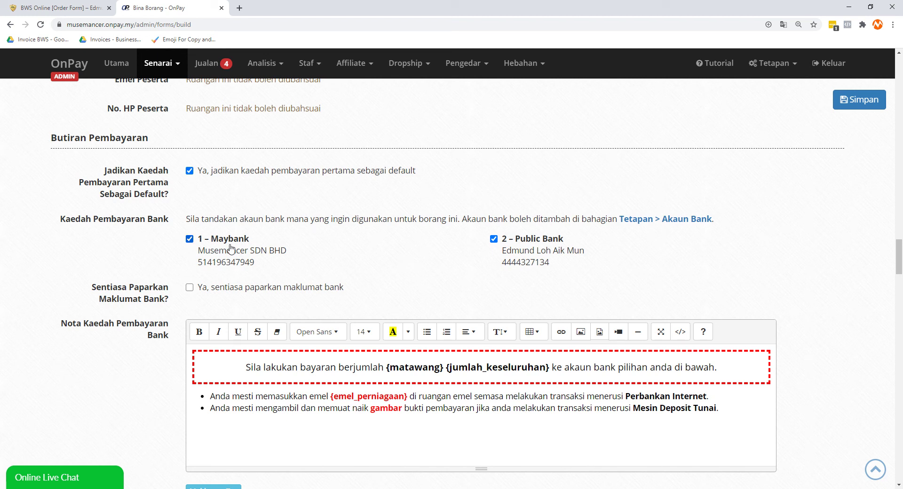
pyautogui.click(494, 239)
pyautogui.scroll(-1, 73, 278)
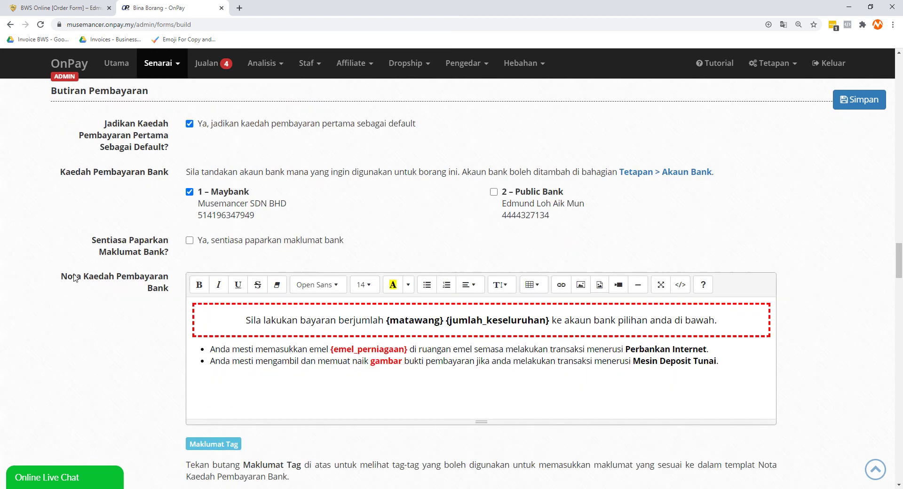
# Try always displaying the bank information on the form and turn the option off again.
pyautogui.click(190, 241)
pyautogui.click(189, 241)
pyautogui.scroll(-2, 75, 302)
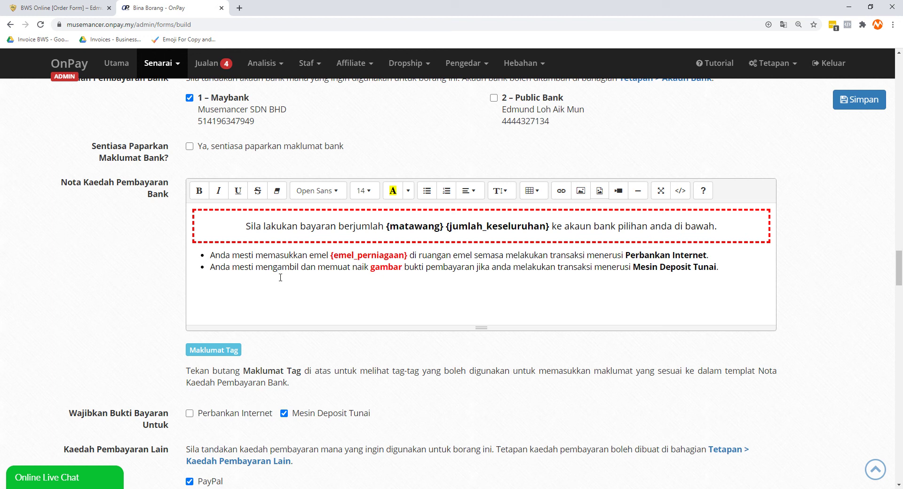
# Require payment proof for Perbankan Internet, and disable the Billplz and Cek payment methods.
pyautogui.scroll(-4, 146, 262)
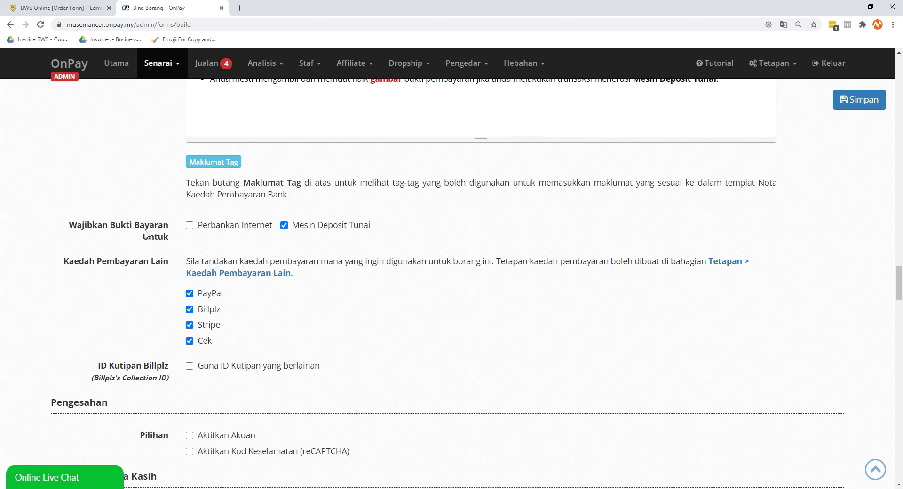
pyautogui.click(235, 229)
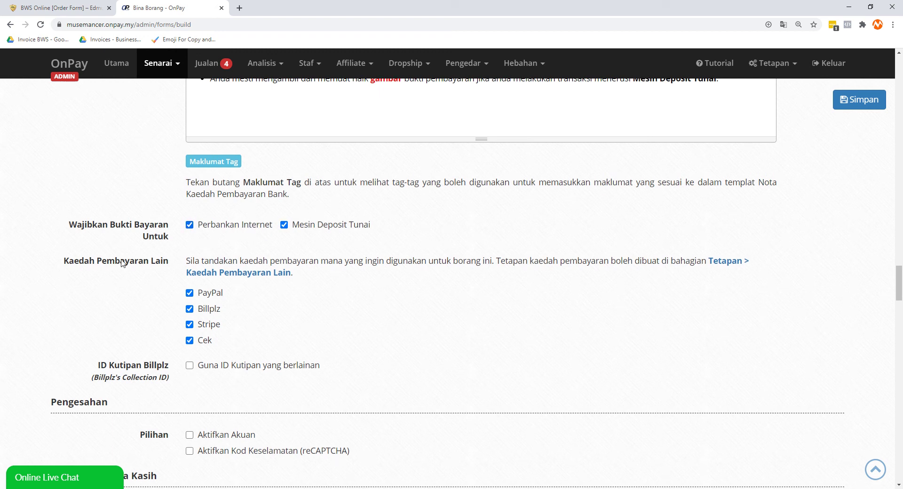
pyautogui.scroll(-1, 122, 263)
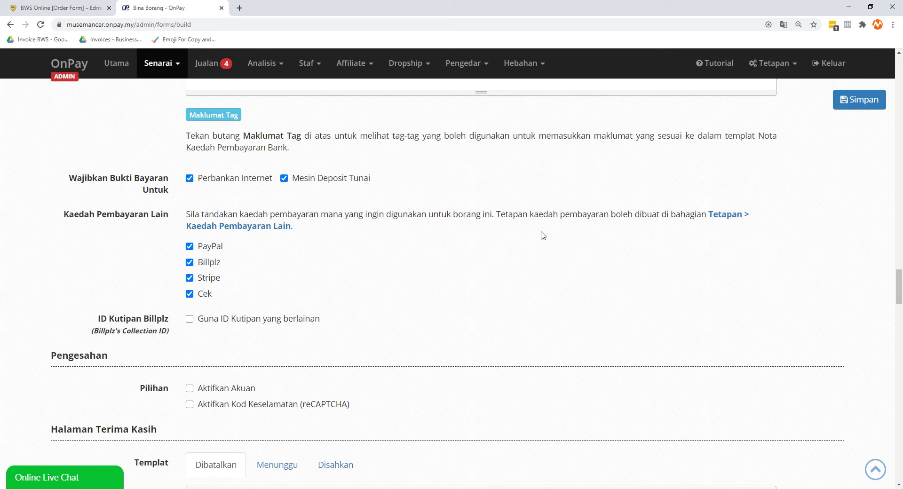
pyautogui.click(209, 267)
pyautogui.click(203, 295)
# Recheck the default payment method and bank account settings, turning the Maybank account off and on again.
pyautogui.scroll(6, 203, 264)
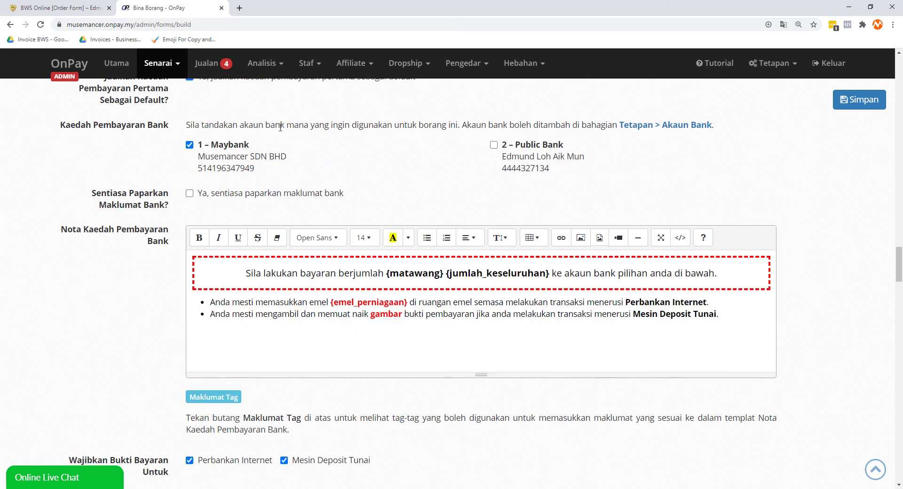
pyautogui.scroll(2, 238, 273)
pyautogui.doubleClick(191, 171)
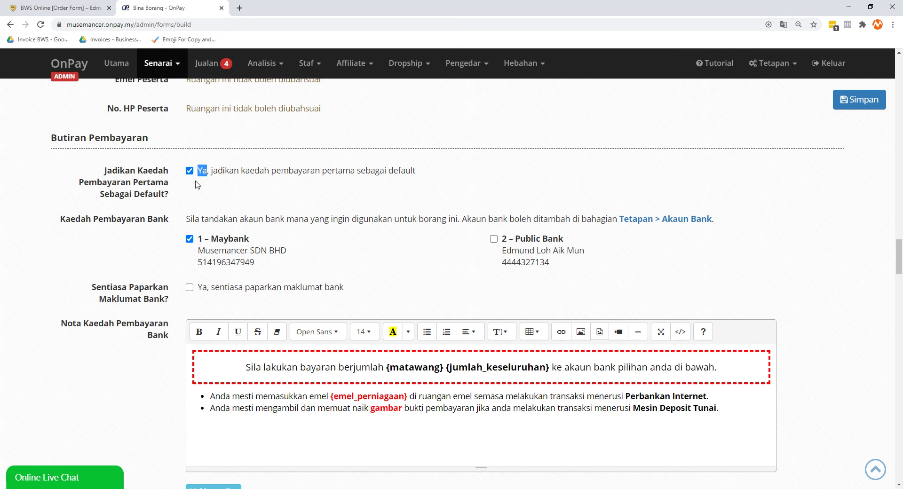
pyautogui.click(189, 239)
pyautogui.click(190, 239)
pyautogui.click(121, 258)
pyautogui.scroll(-1, 100, 288)
pyautogui.scroll(-7, 100, 291)
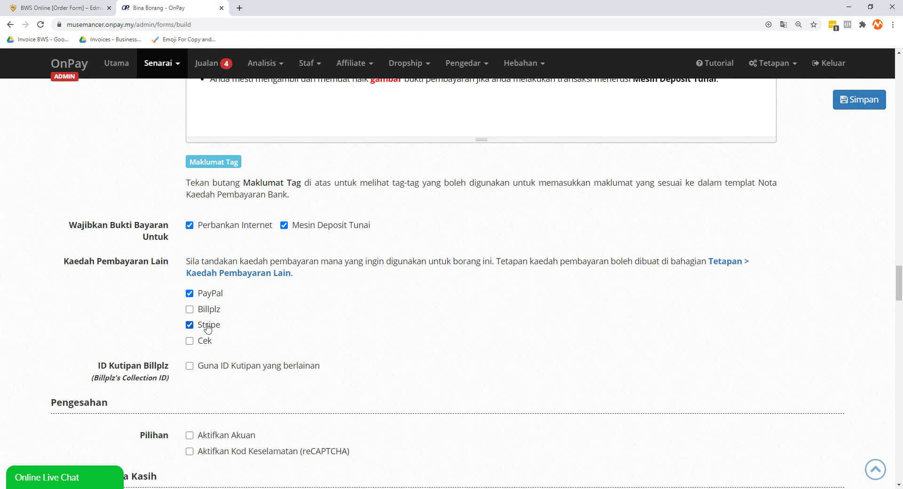
# Examine the confirmation options and the Dibatalkan, Menunggu and Disahkan templates of the thank-you page.
pyautogui.scroll(-4, 208, 329)
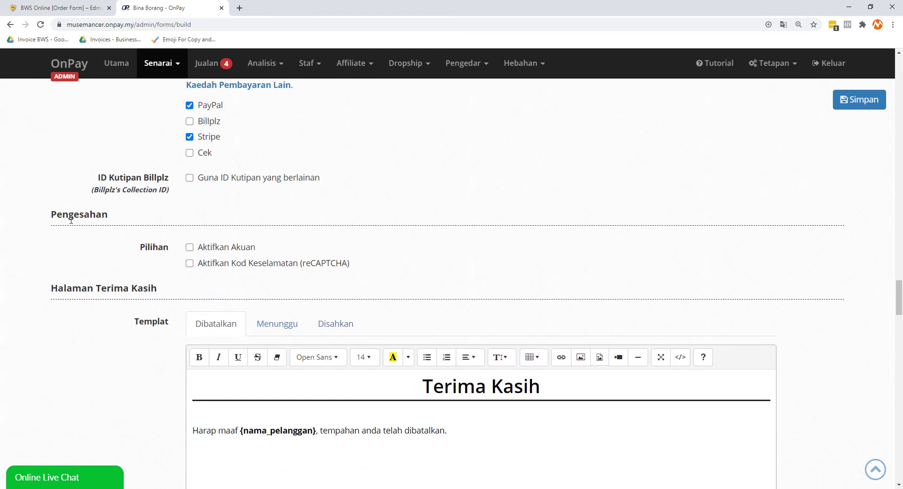
pyautogui.scroll(-3, 141, 264)
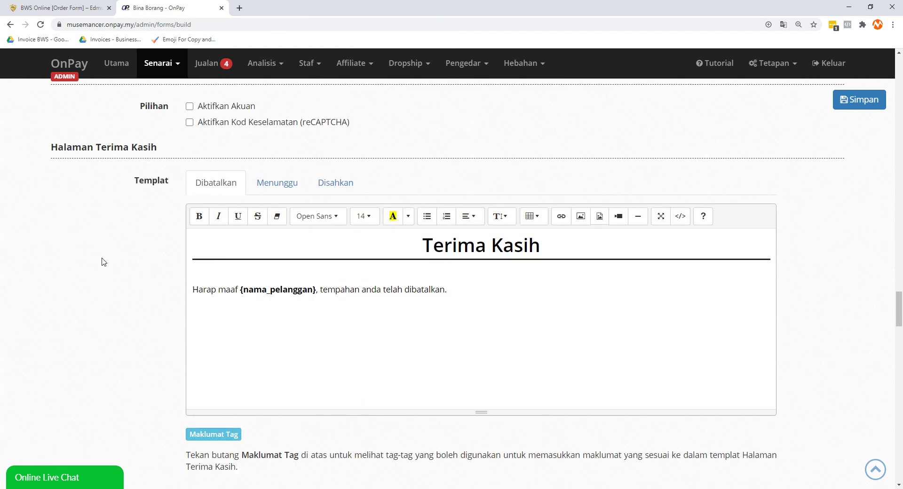
pyautogui.scroll(-1, 104, 262)
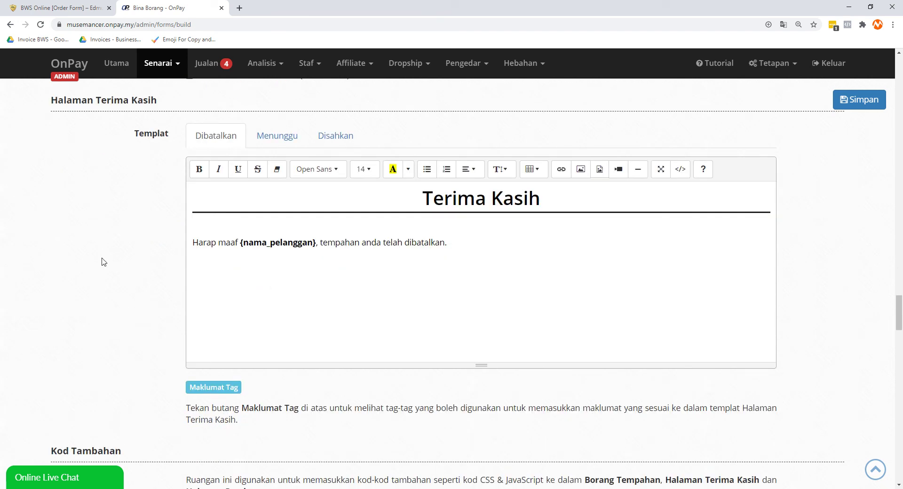
pyautogui.click(348, 140)
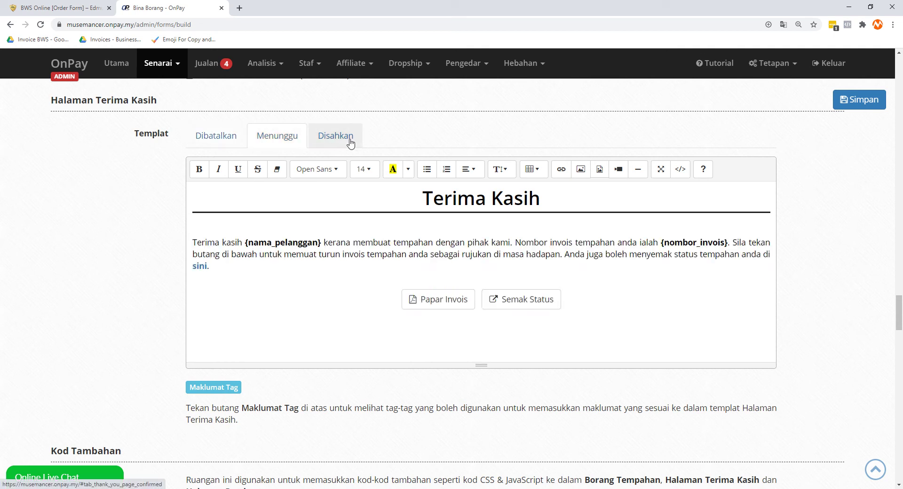
pyautogui.click(229, 143)
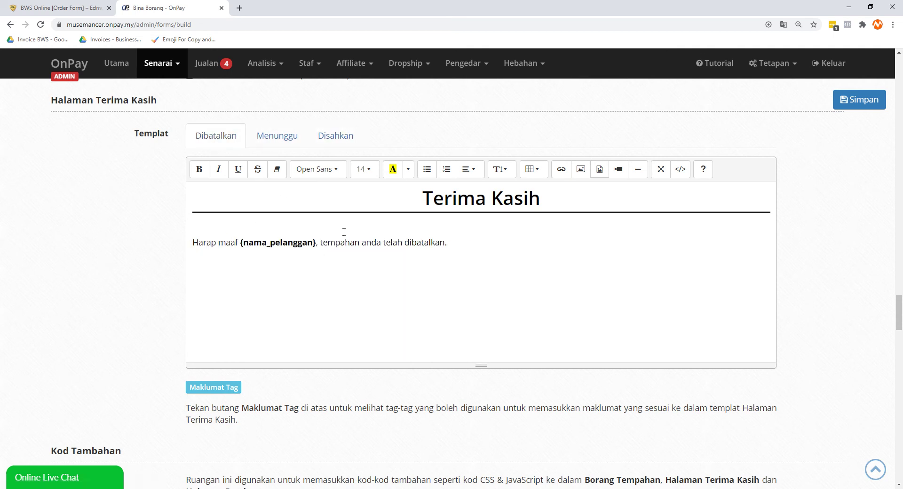
pyautogui.click(329, 137)
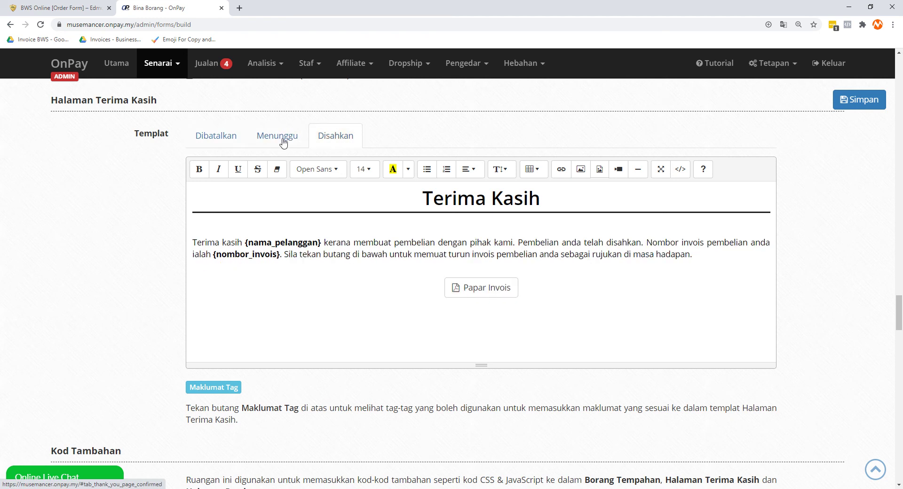
pyautogui.click(210, 145)
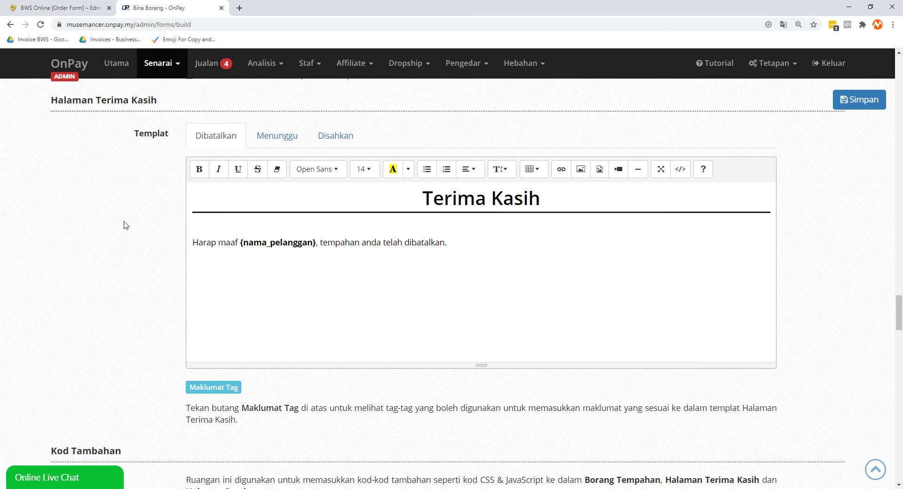
pyautogui.scroll(-3, 126, 225)
pyautogui.scroll(2, 480, 250)
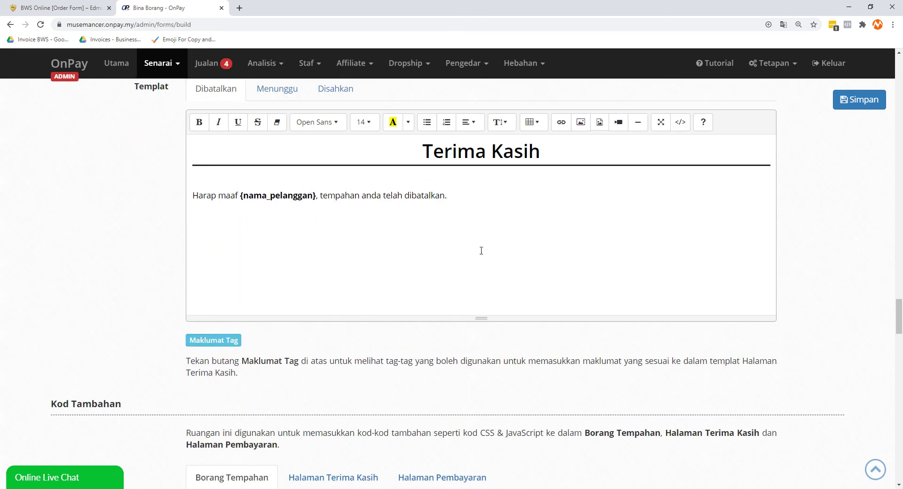
# Examine the additional code, invoice number, webhook and email template sections of the form.
pyautogui.scroll(-6, 480, 250)
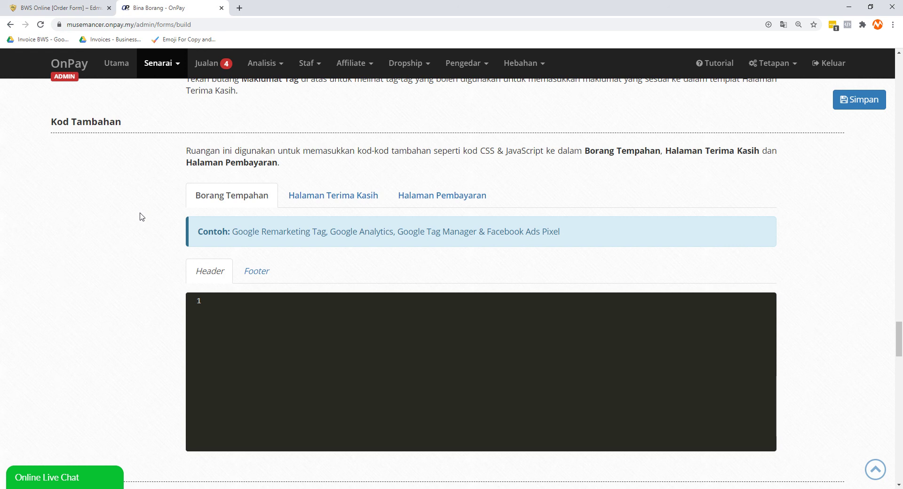
pyautogui.click(223, 314)
pyautogui.scroll(-8, 151, 292)
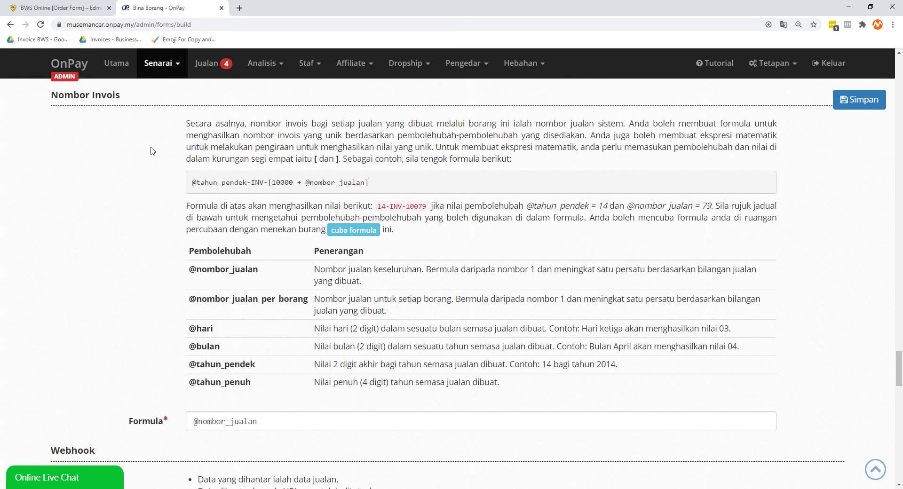
pyautogui.scroll(-1, 189, 346)
pyautogui.scroll(-6, 154, 299)
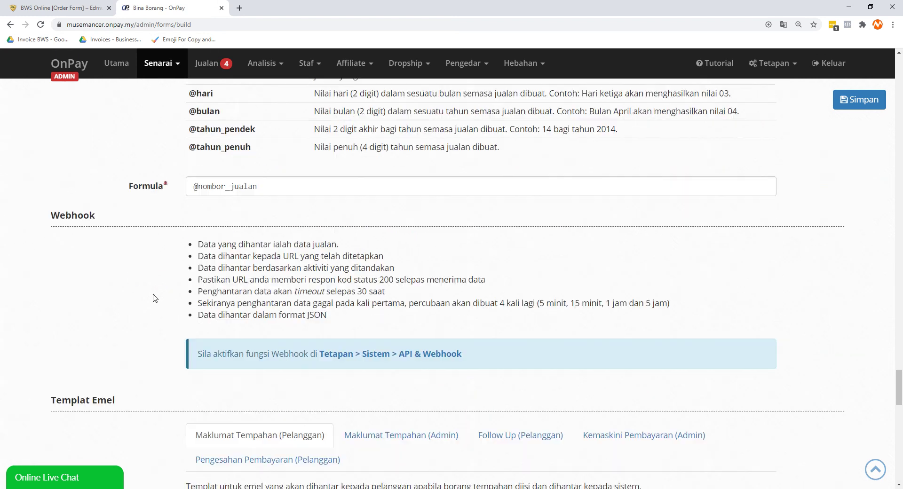
pyautogui.scroll(-5, 42, 255)
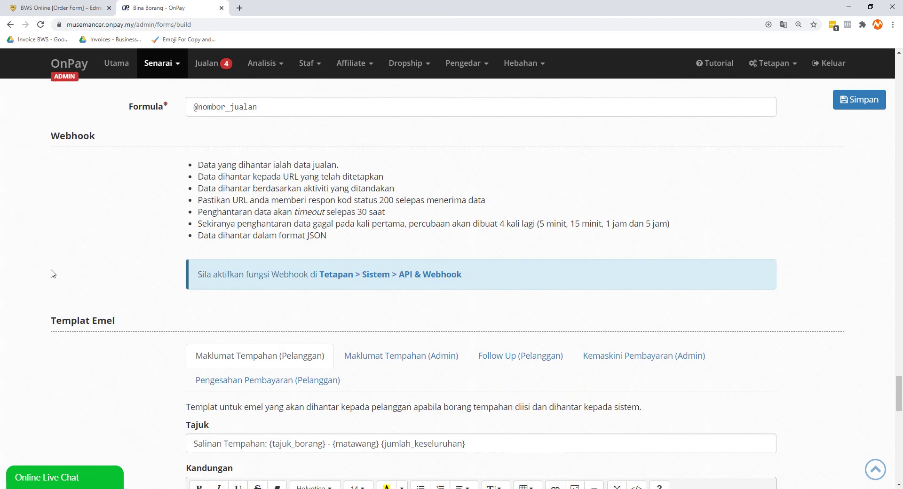
pyautogui.scroll(-1, 52, 273)
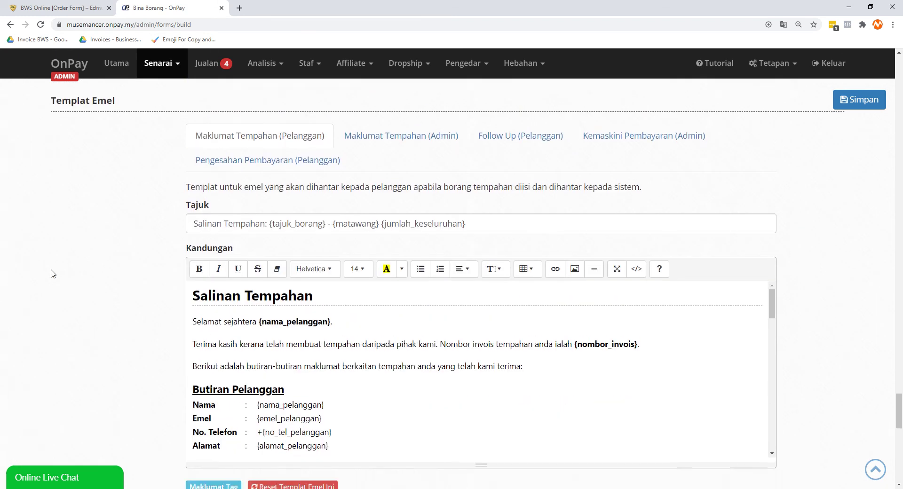
# Examine the order details and payment confirmation email templates sent to the customer.
pyautogui.click(327, 337)
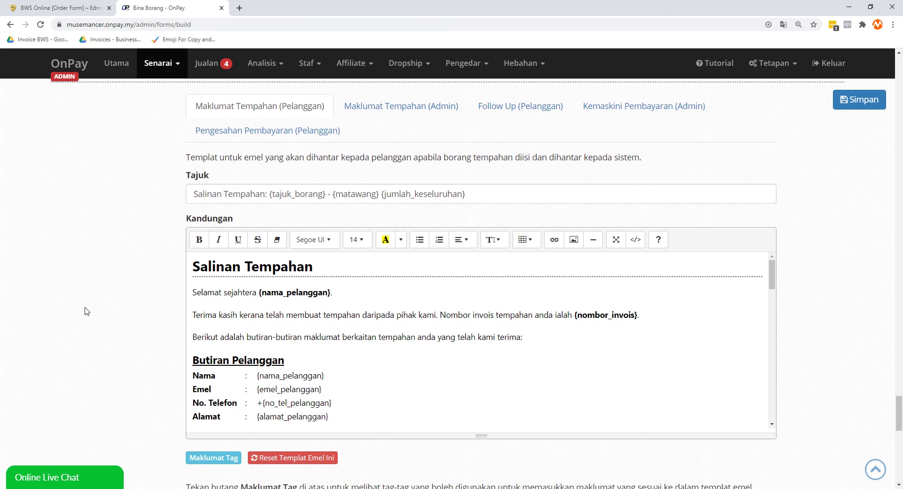
pyautogui.scroll(1, 88, 312)
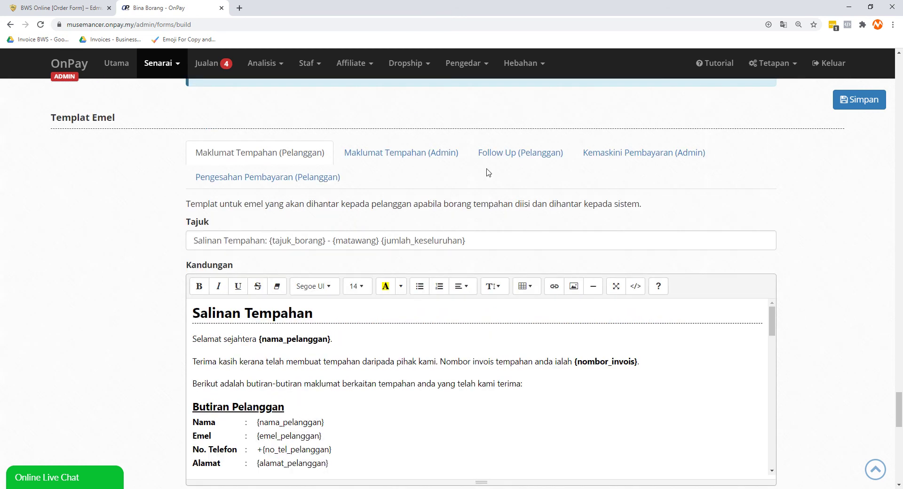
pyautogui.click(213, 187)
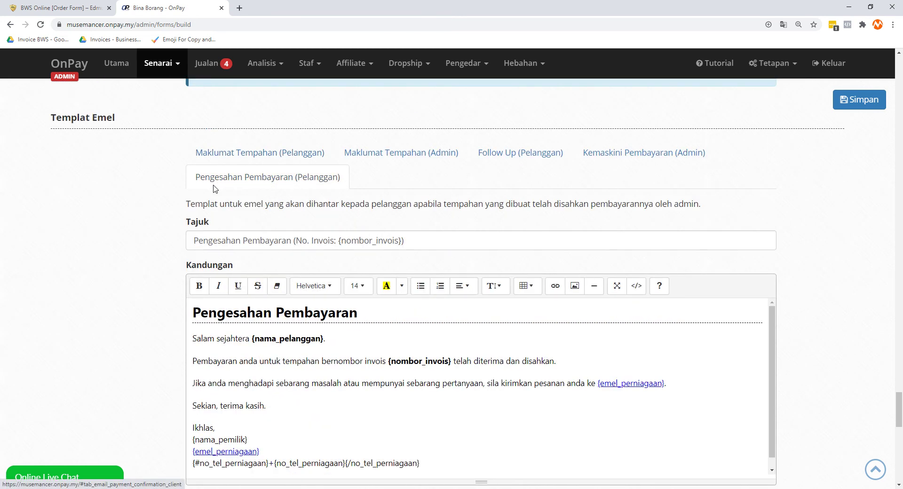
pyautogui.click(262, 162)
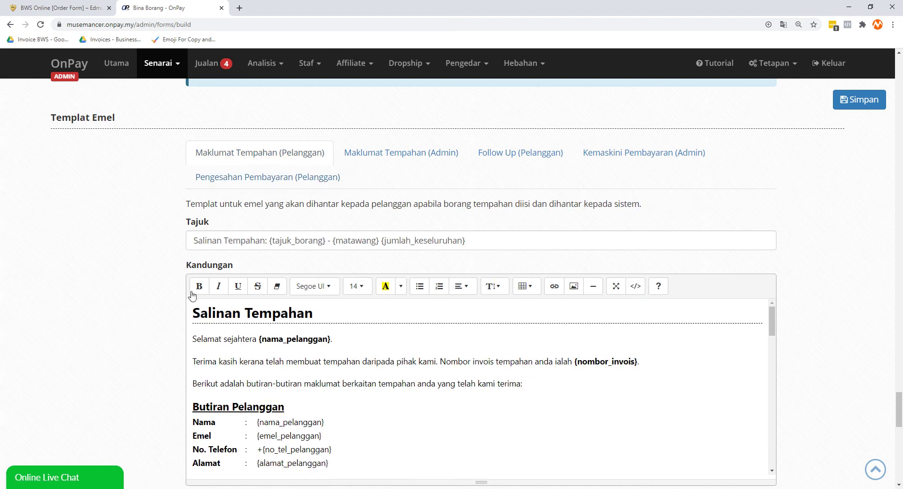
pyautogui.scroll(-4, 246, 375)
pyautogui.scroll(-5, 246, 375)
pyautogui.scroll(-3, 167, 334)
pyautogui.scroll(-5, 327, 304)
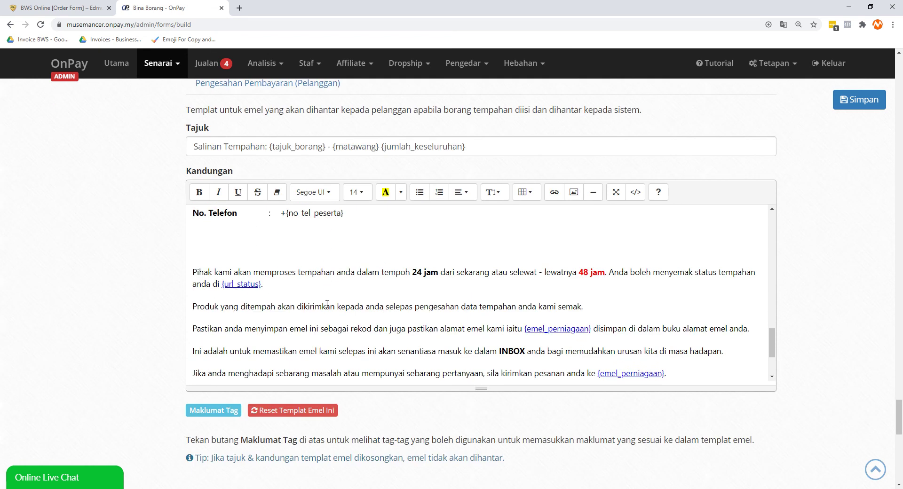
pyautogui.scroll(-3, 327, 304)
pyautogui.scroll(10, 312, 290)
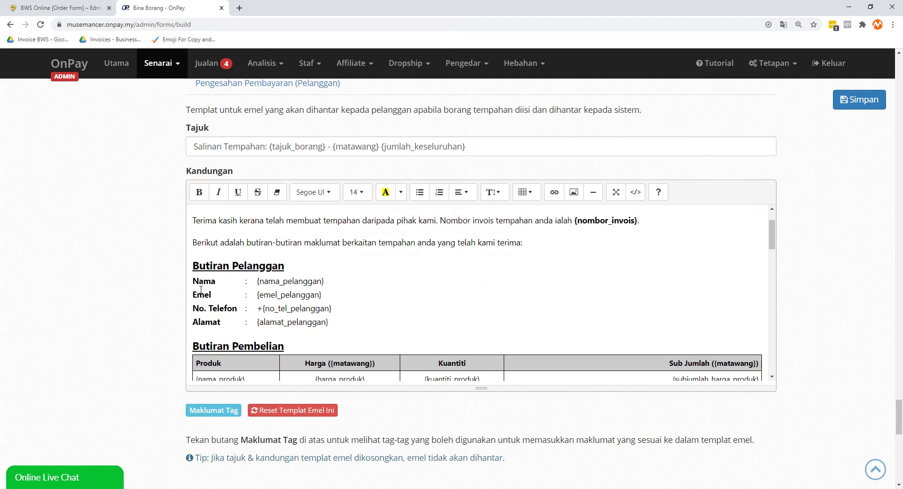
pyautogui.scroll(3, 117, 315)
pyautogui.scroll(-2, 117, 315)
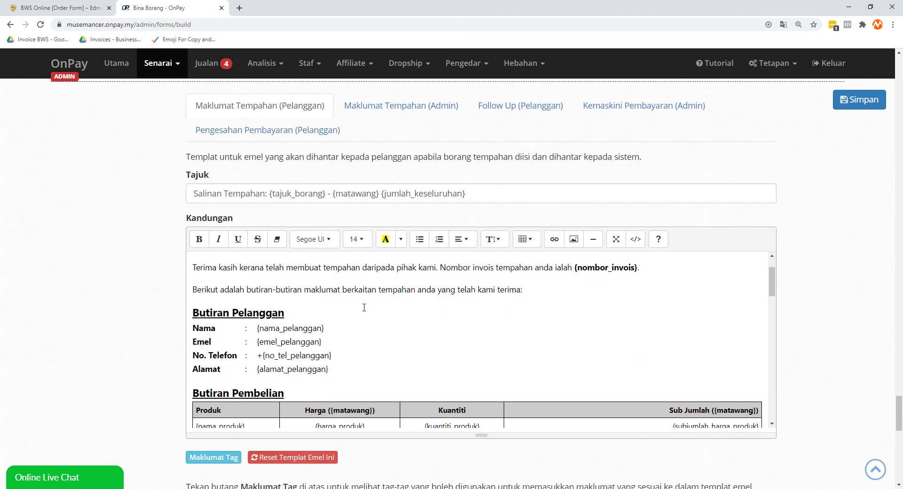
pyautogui.click(364, 308)
pyautogui.click(362, 290)
pyautogui.scroll(-3, 151, 221)
pyautogui.scroll(4, 328, 170)
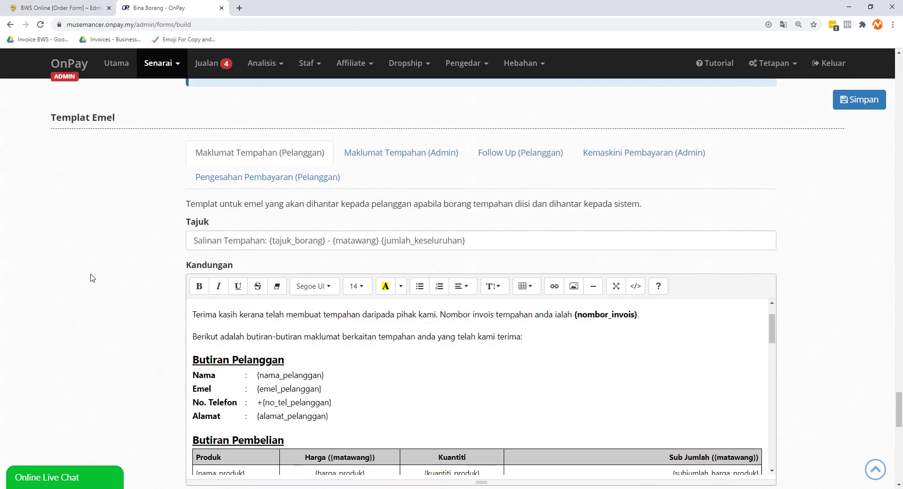
pyautogui.click(324, 185)
pyautogui.scroll(-8, 3, 317)
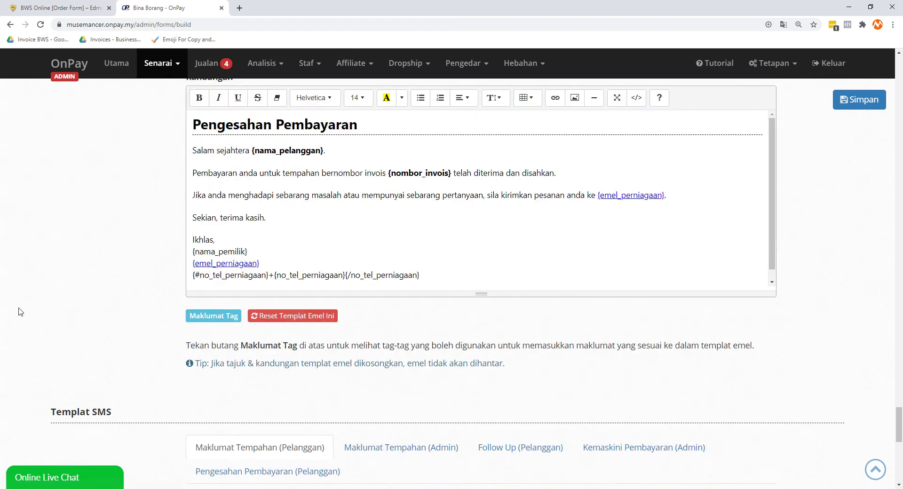
# Examine the customer's order details SMS template and the Auto Follow Up Emel and SMS sections.
pyautogui.scroll(-3, 20, 310)
pyautogui.scroll(3, 19, 310)
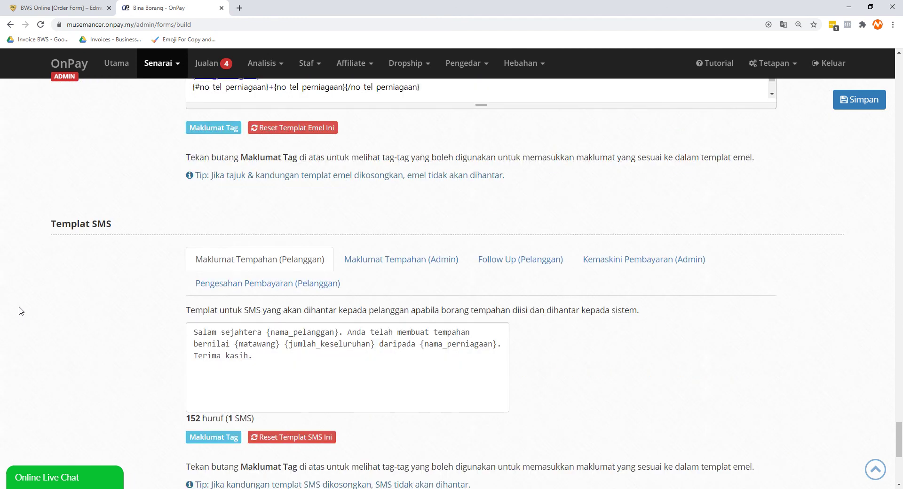
pyautogui.scroll(-1, 19, 311)
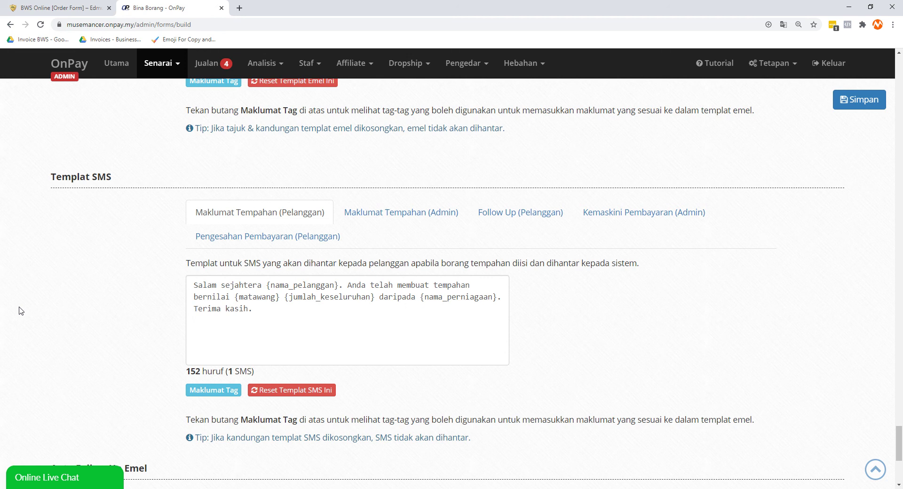
pyautogui.click(266, 296)
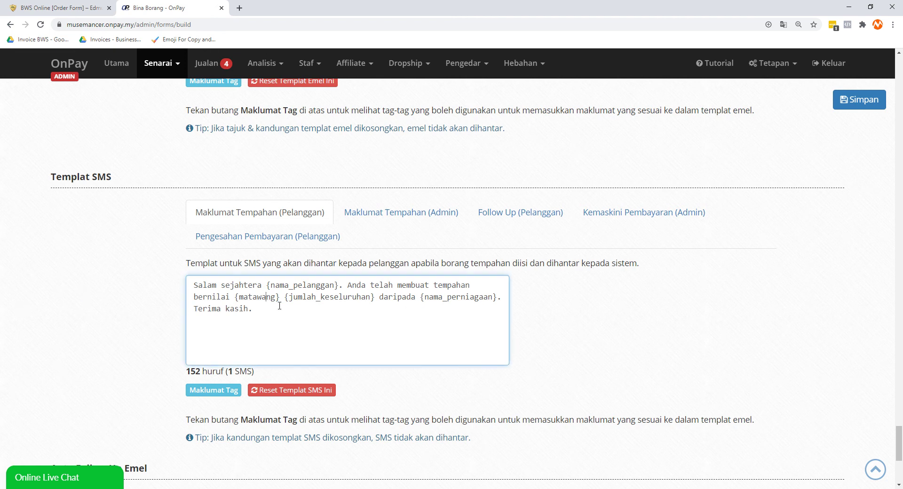
pyautogui.hotkey('ctrl', 'a')
pyautogui.click(173, 272)
pyautogui.click(341, 317)
pyautogui.click(47, 325)
pyautogui.scroll(-5, 123, 303)
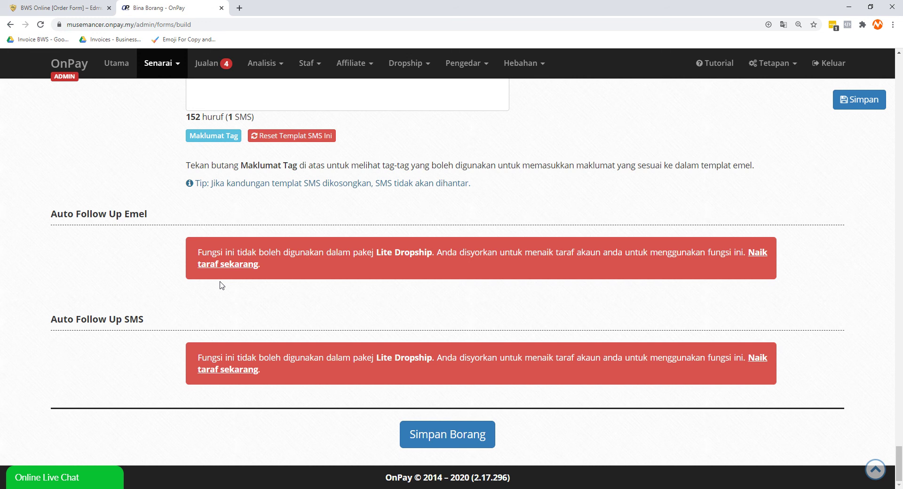
# Save the new order form and reload the resulting page, continuing with the form resubmission.
pyautogui.click(448, 435)
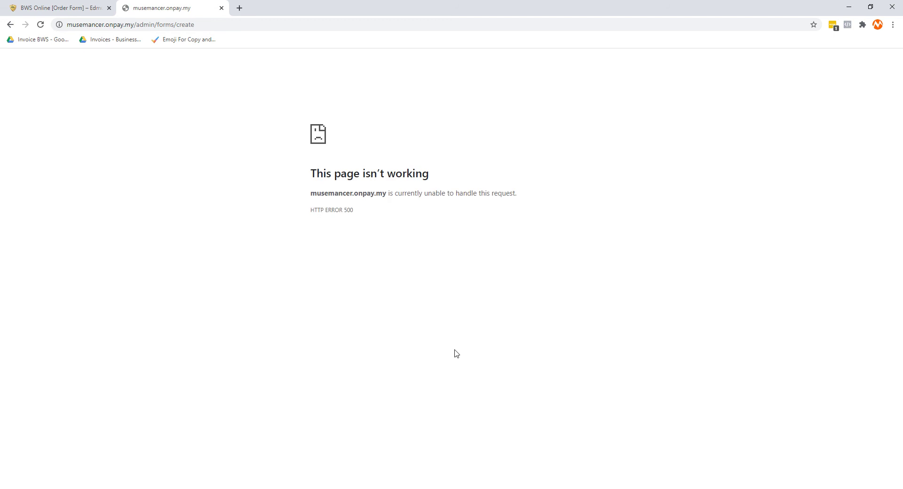
pyautogui.click(41, 26)
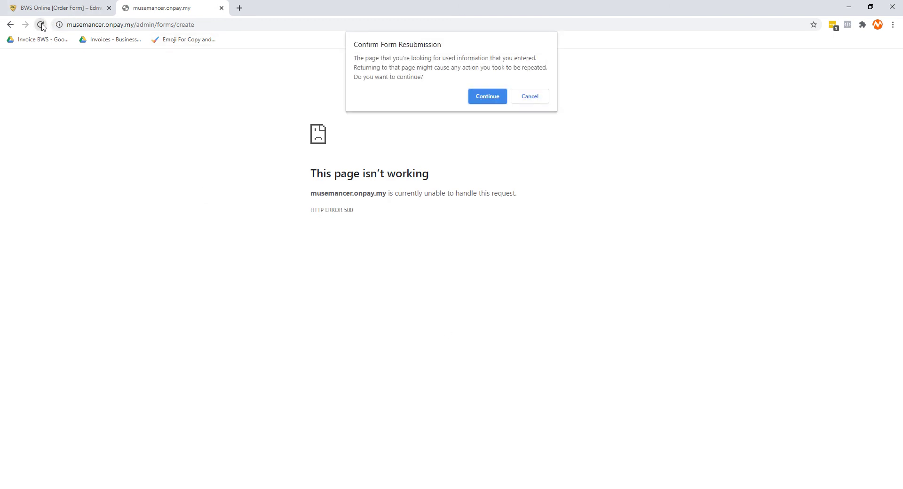
pyautogui.click(491, 95)
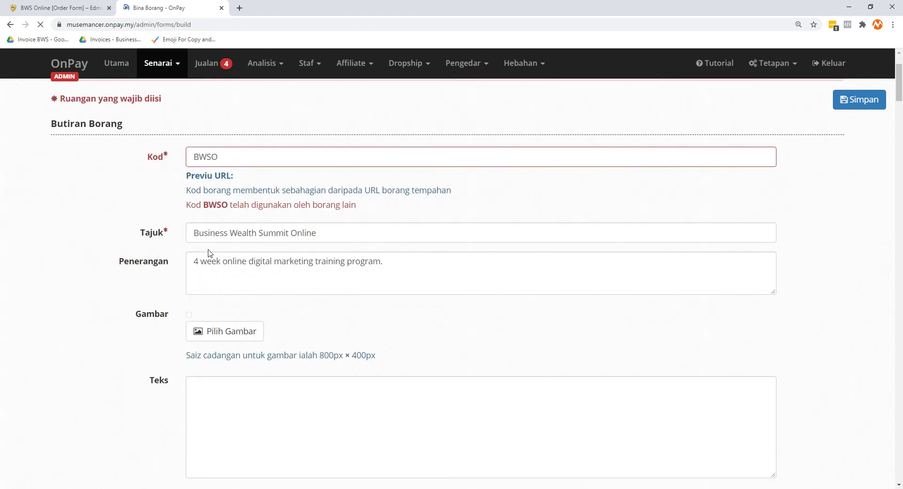
# Change the form code to BWSO2, save the form again and reload the result with resubmission.
pyautogui.click(221, 249)
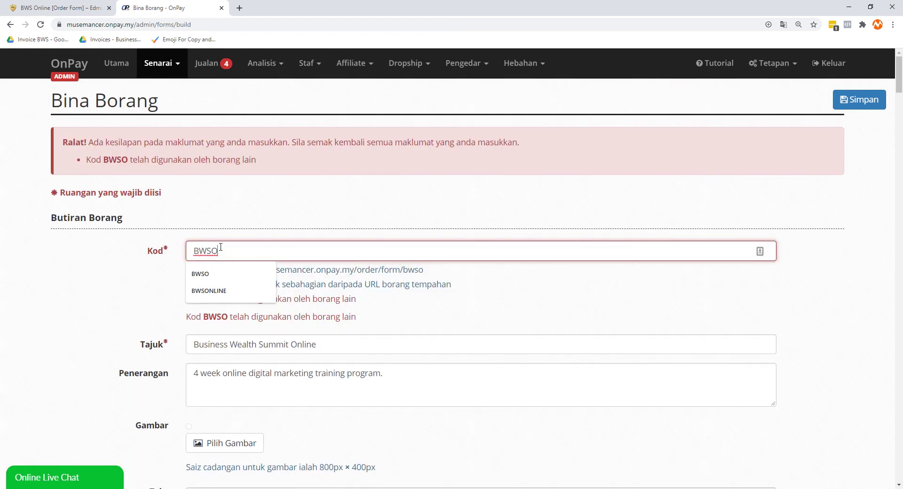
pyautogui.write('2')
pyautogui.click(843, 102)
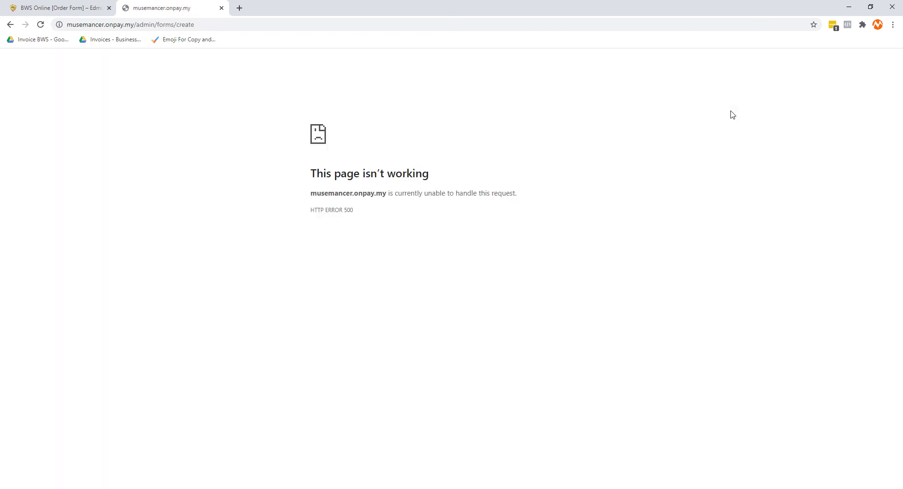
pyautogui.click(41, 25)
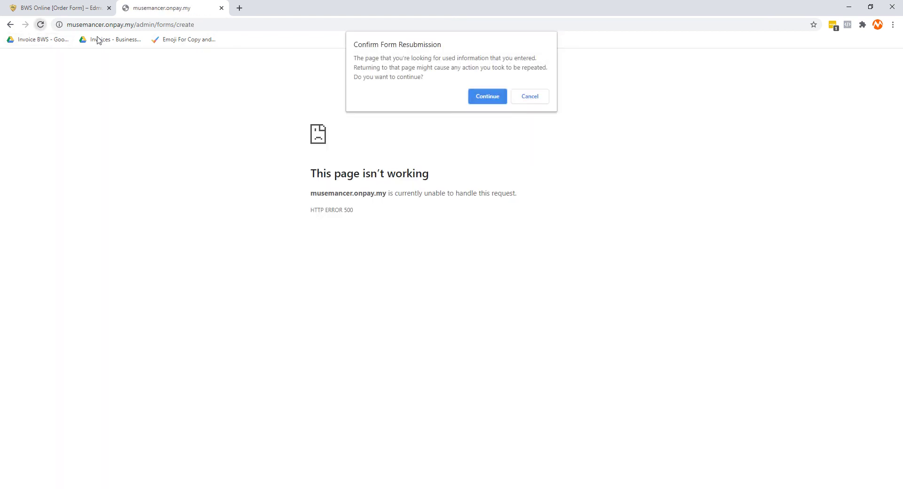
pyautogui.click(476, 99)
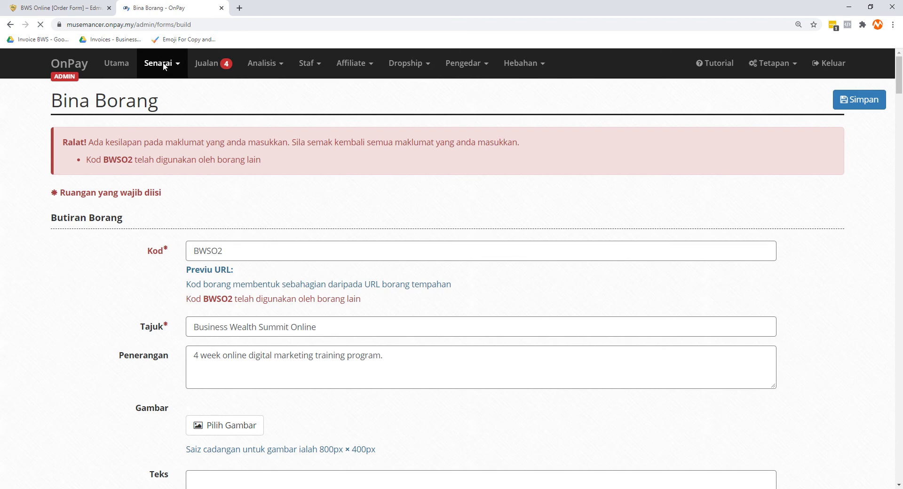
# Open the Borang list in a separate browser tab and look over the saved forms.
pyautogui.scroll(-2, 180, 207)
pyautogui.click(162, 63)
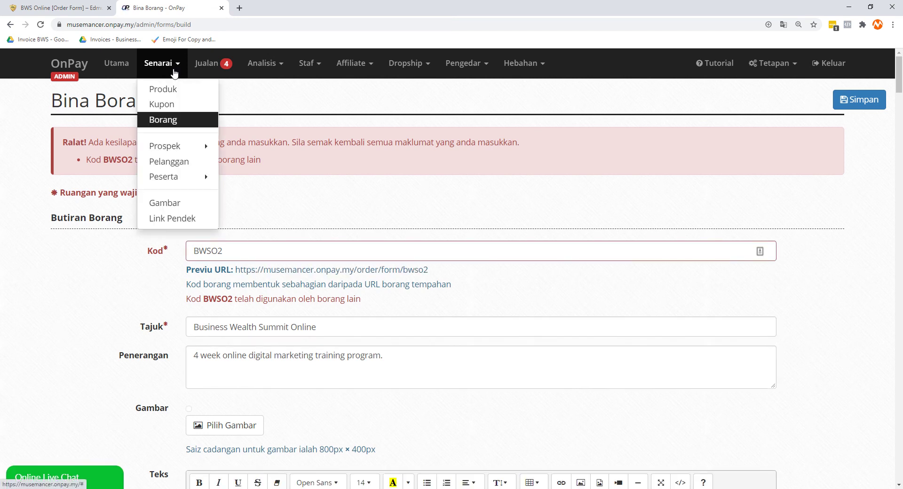
pyautogui.rightClick(171, 120)
pyautogui.click(202, 125)
pyautogui.click(258, 3)
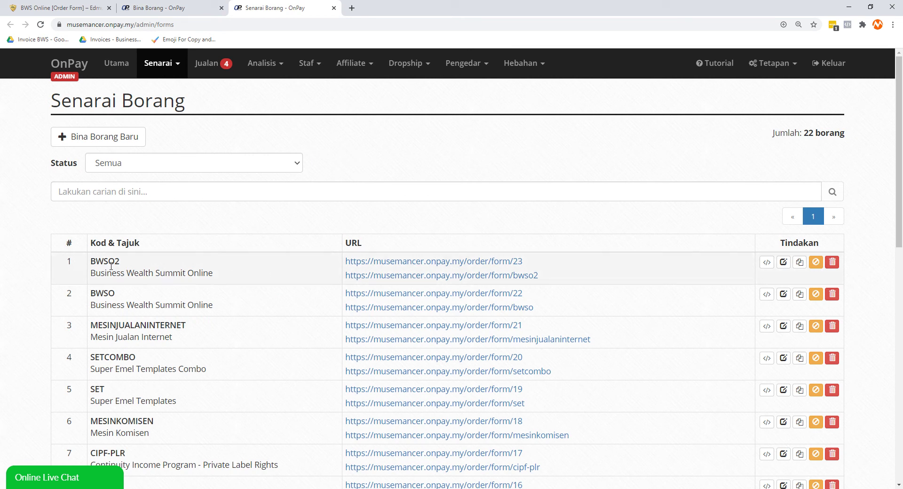
pyautogui.click(150, 68)
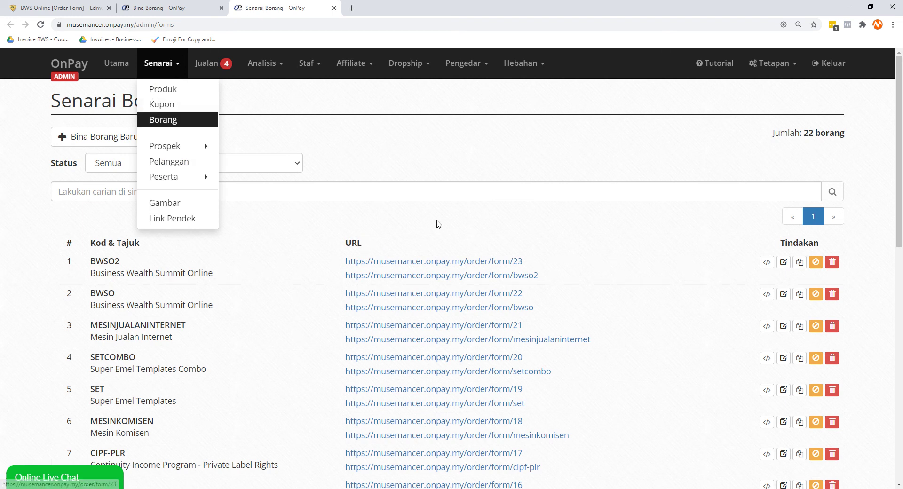
pyautogui.click(438, 225)
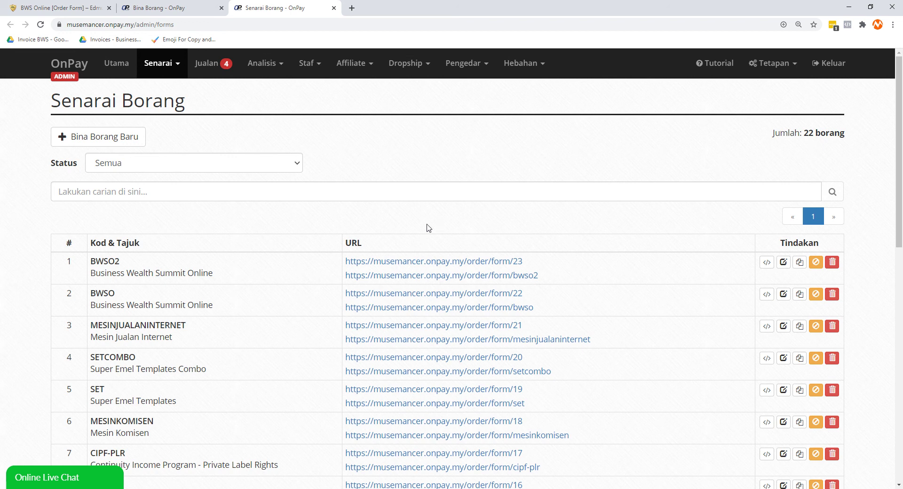
# Open the BWSO2 form's public order page in a new tab and review its purchase, client and payment sections.
pyautogui.rightClick(392, 268)
pyautogui.click(414, 275)
pyautogui.click(394, 8)
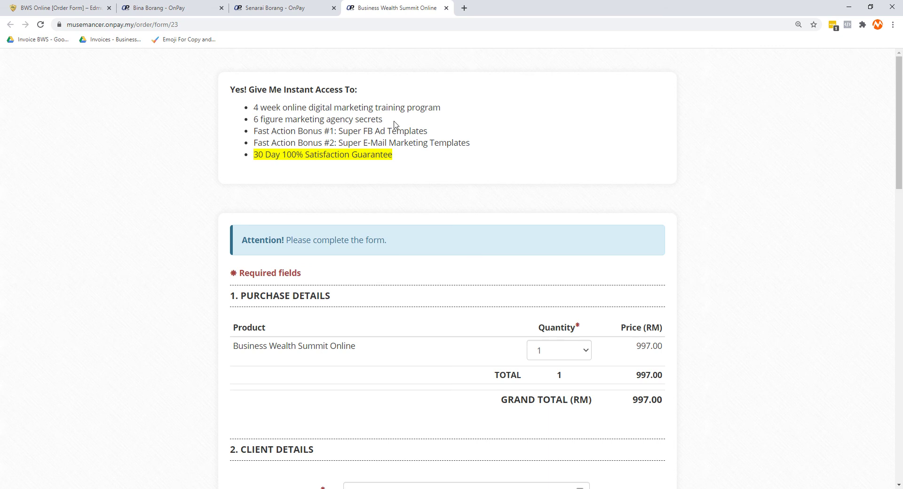
pyautogui.scroll(-15, 394, 124)
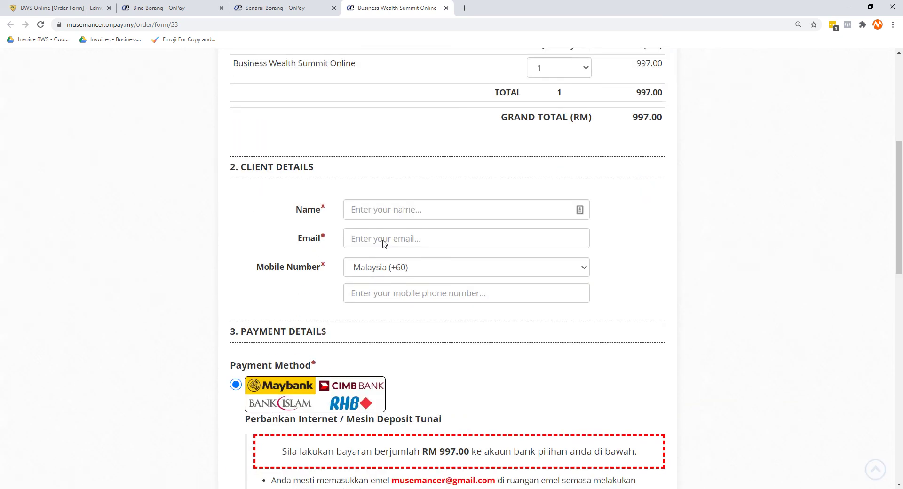
pyautogui.scroll(15, 375, 296)
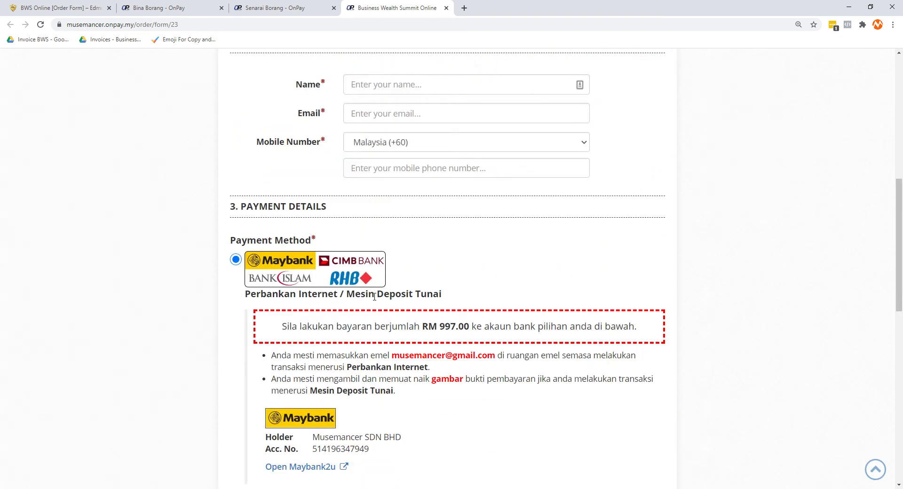
# Edit the BWSO2 form to add the BWS product image from the Desktop as its Gambar, and save the form.
pyautogui.click(283, 7)
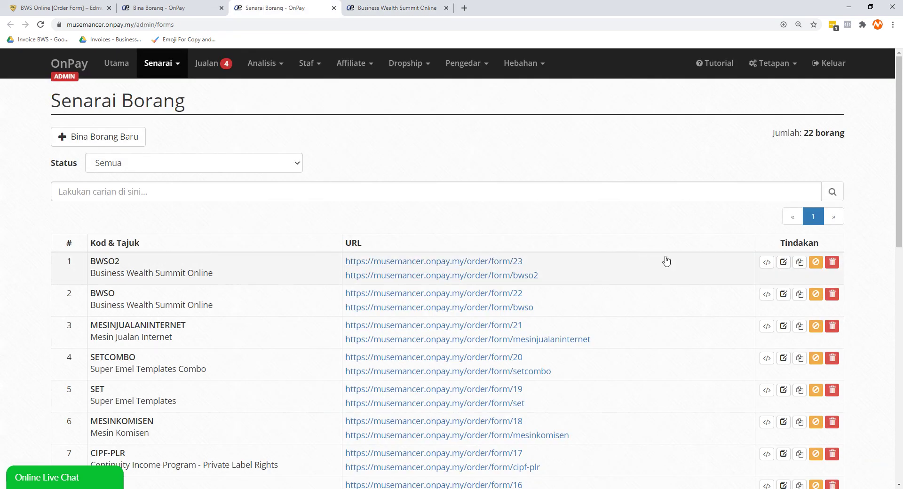
pyautogui.click(783, 264)
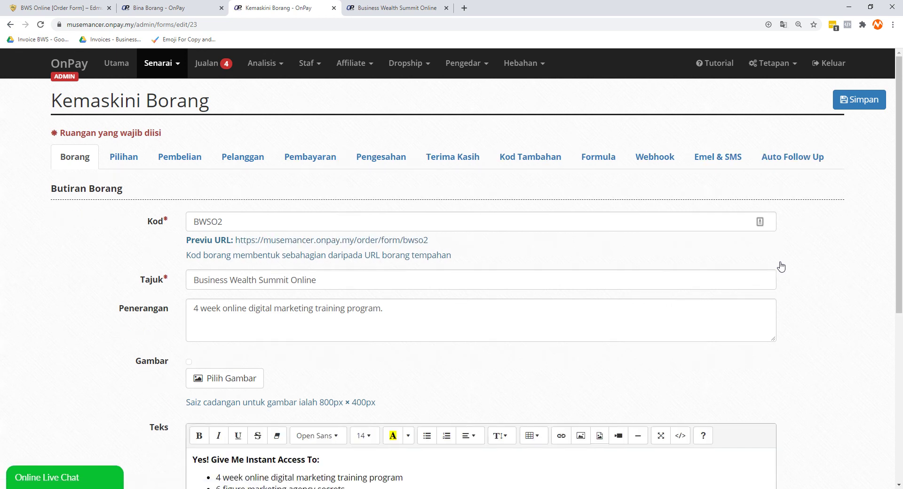
pyautogui.scroll(-3, 54, 288)
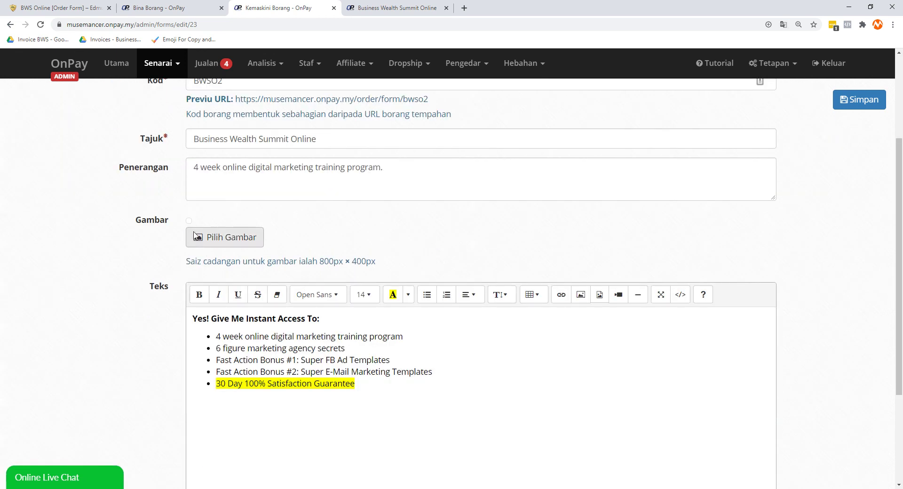
pyautogui.click(189, 230)
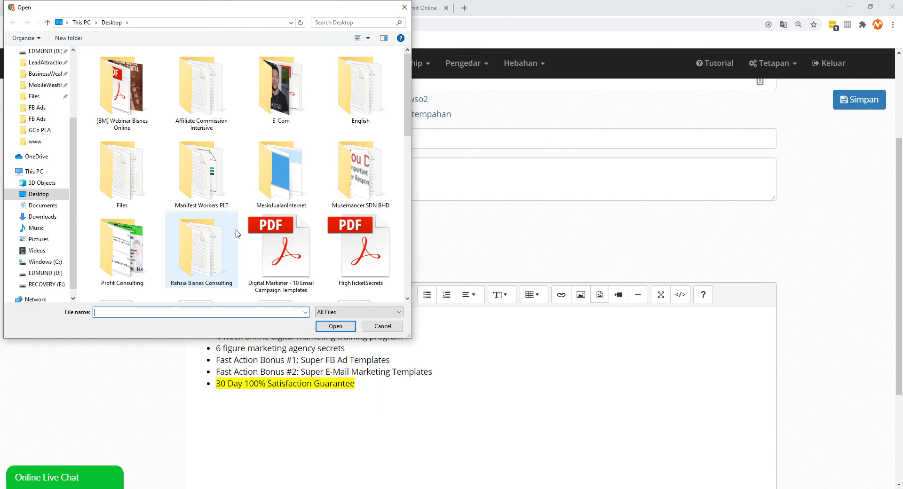
pyautogui.scroll(-5, 238, 234)
pyautogui.doubleClick(137, 259)
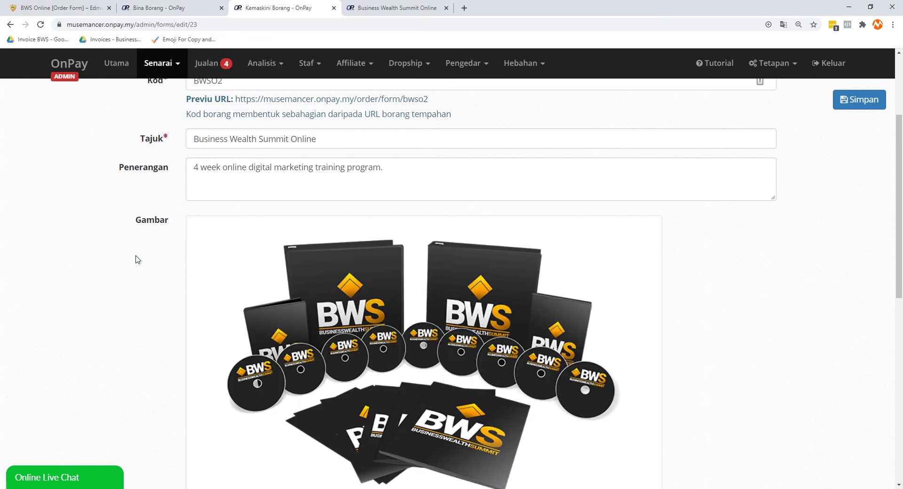
pyautogui.scroll(-5, 221, 265)
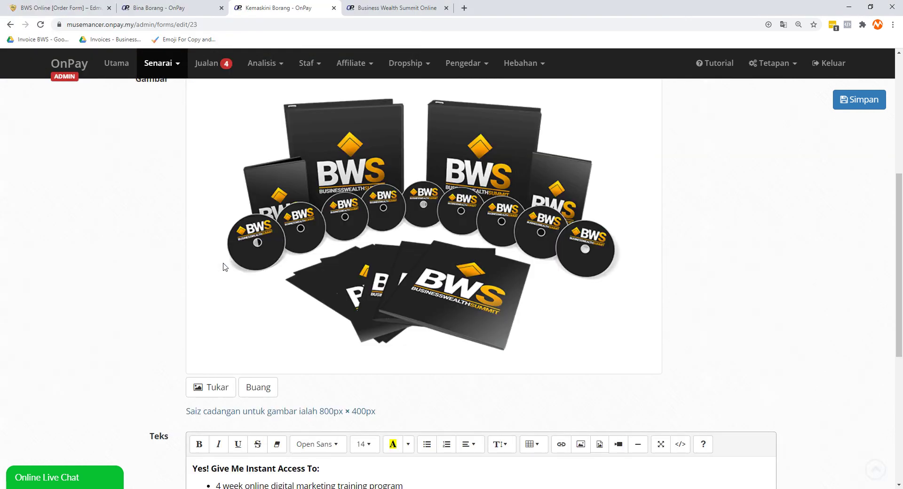
pyautogui.scroll(4, 515, 256)
pyautogui.click(838, 113)
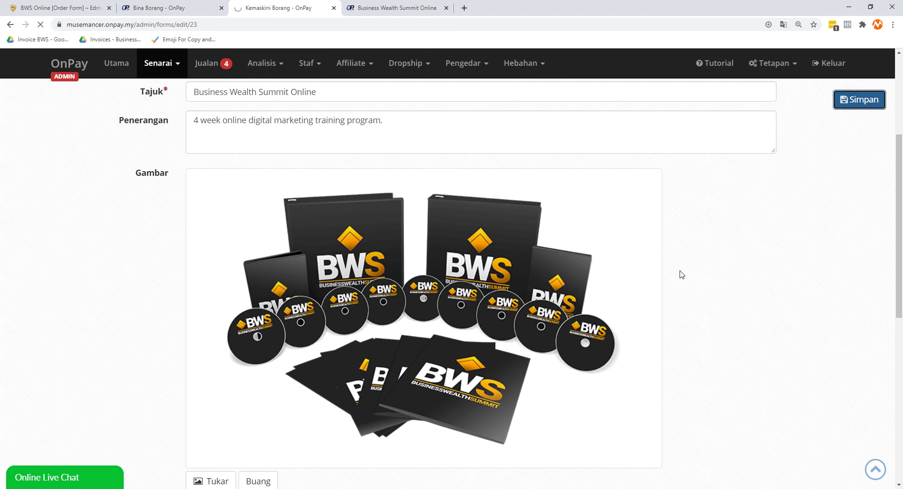
# Reload the BWSO2 public order page to check that the product picture is shown above the offer list.
pyautogui.scroll(4, 633, 229)
pyautogui.click(398, 8)
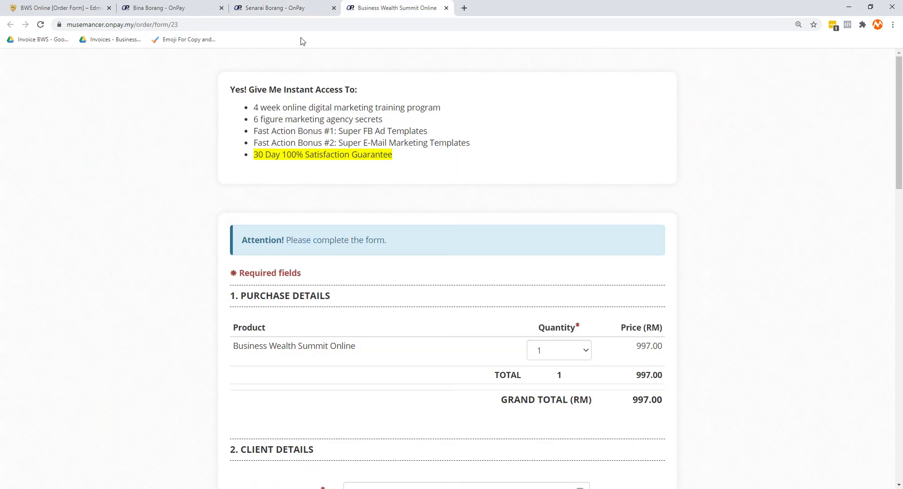
pyautogui.rightClick(127, 169)
pyautogui.click(144, 195)
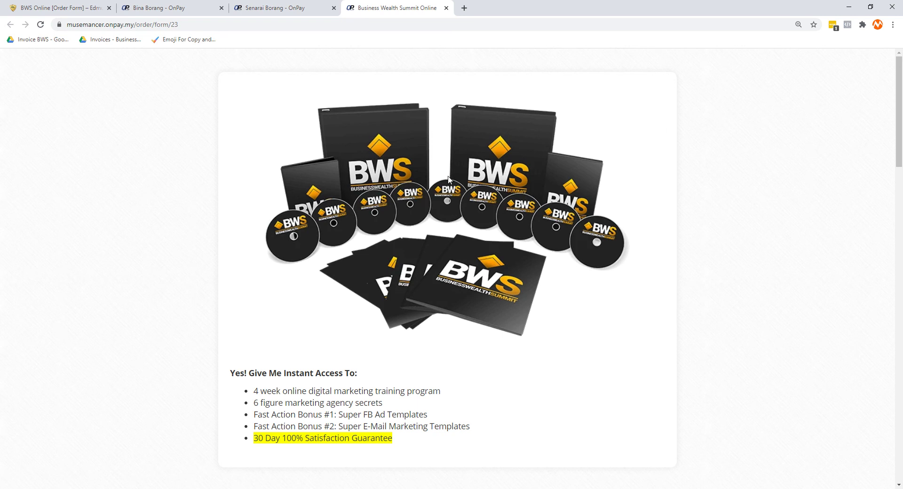
# Open the BWSO2 form for editing and look over its Borang, Pilihan and Pembelian settings.
pyautogui.click(296, 5)
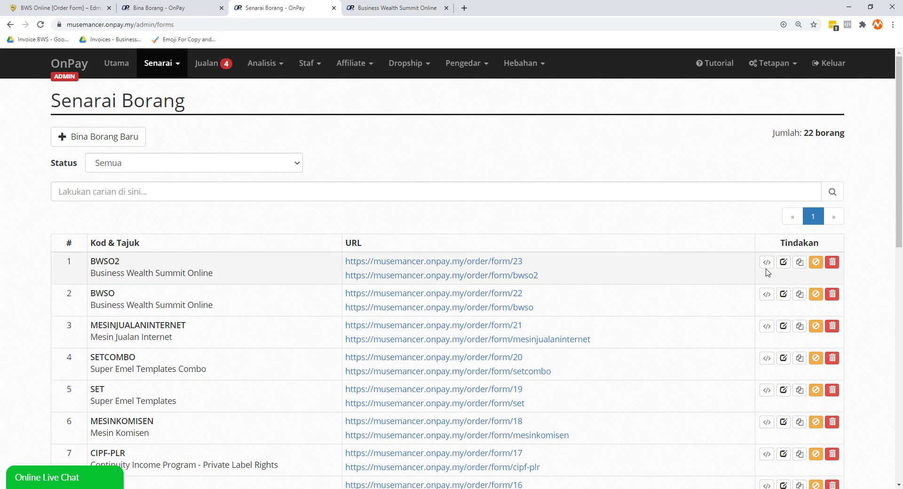
pyautogui.click(786, 265)
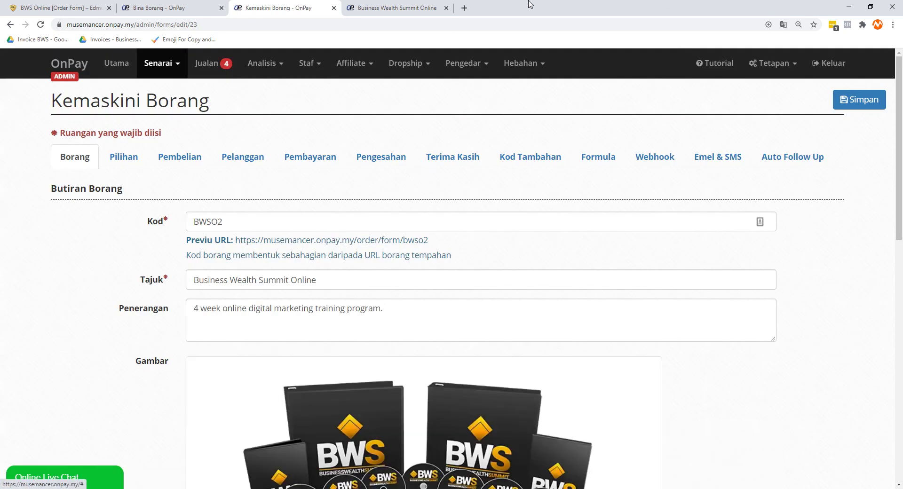
pyautogui.scroll(-5, 97, 271)
pyautogui.scroll(-5, 97, 271)
pyautogui.scroll(10, 96, 269)
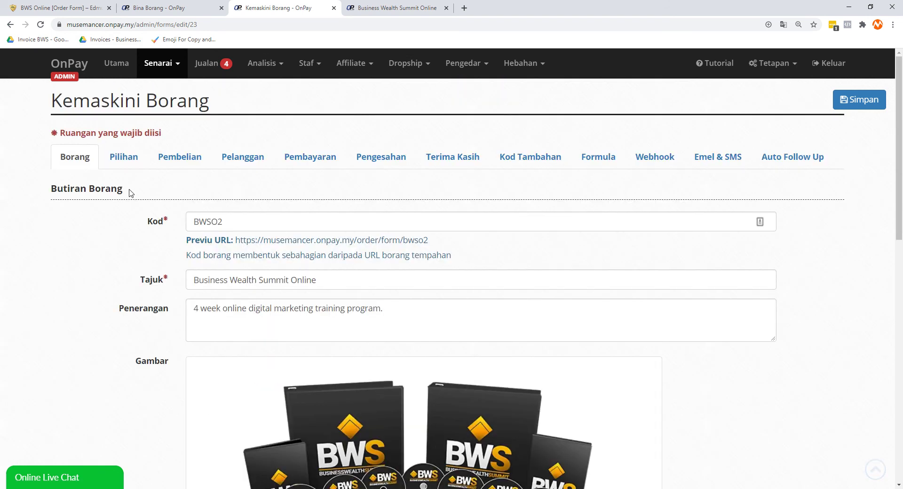
pyautogui.click(126, 166)
pyautogui.scroll(-4, 121, 255)
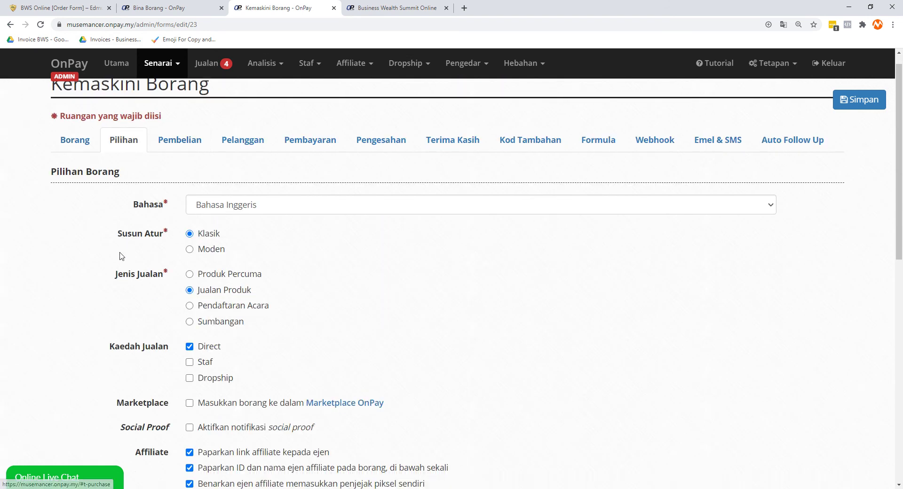
pyautogui.scroll(4, 121, 256)
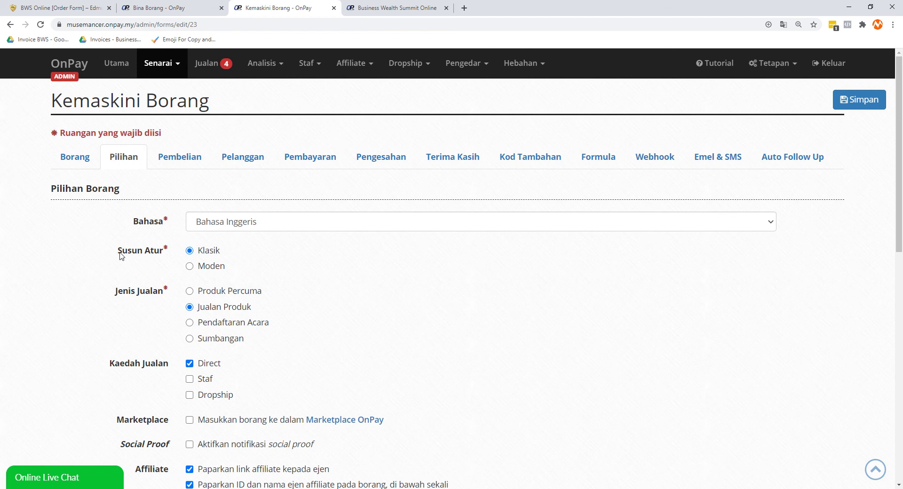
pyautogui.click(184, 174)
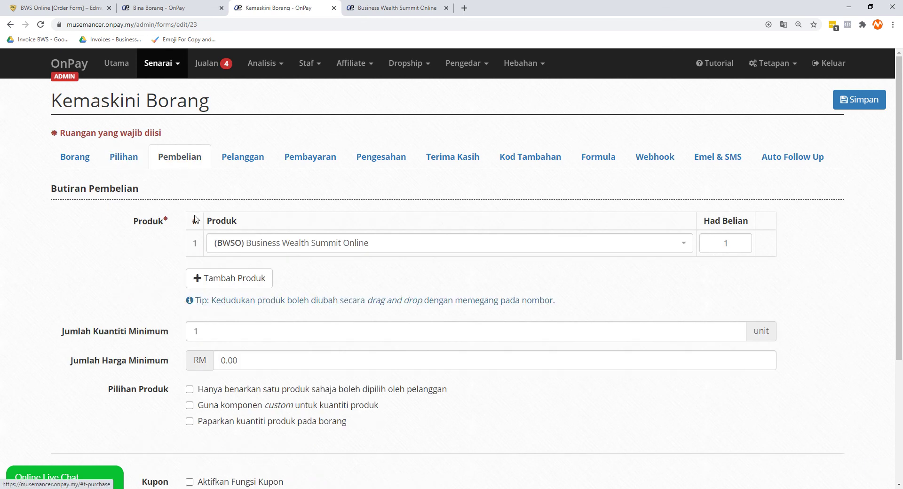
# Reload the public order page and check the header area for a form title.
pyautogui.click(400, 9)
pyautogui.rightClick(175, 131)
pyautogui.click(191, 168)
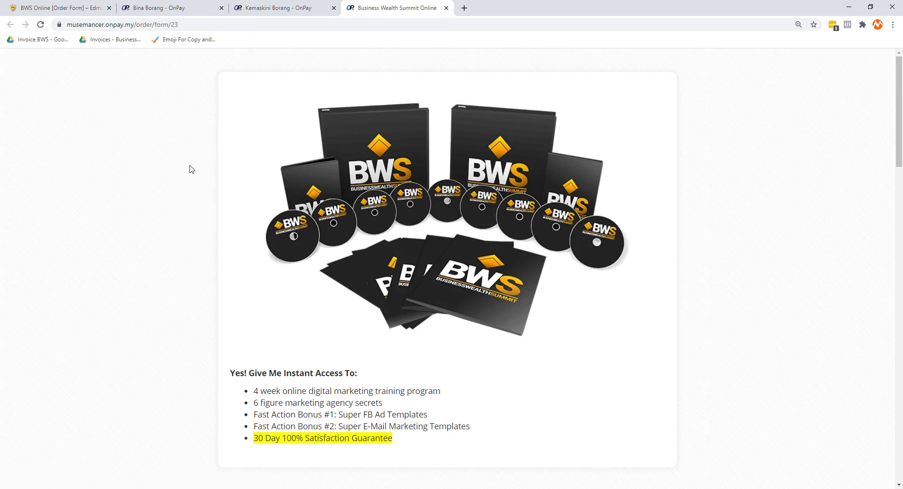
# Enable "Paparkan tajuk pada borang" in the BWSO2 form's Pilihan settings and save the form.
pyautogui.click(316, 3)
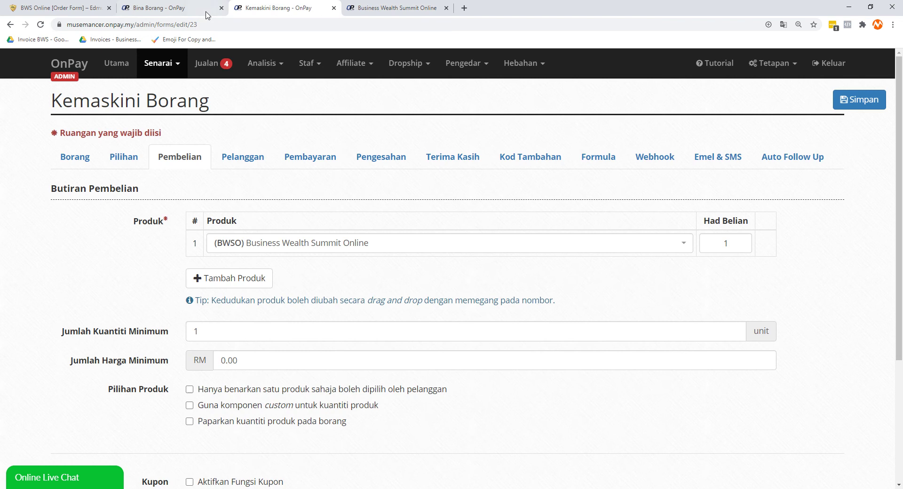
pyautogui.click(133, 161)
pyautogui.scroll(-5, 104, 297)
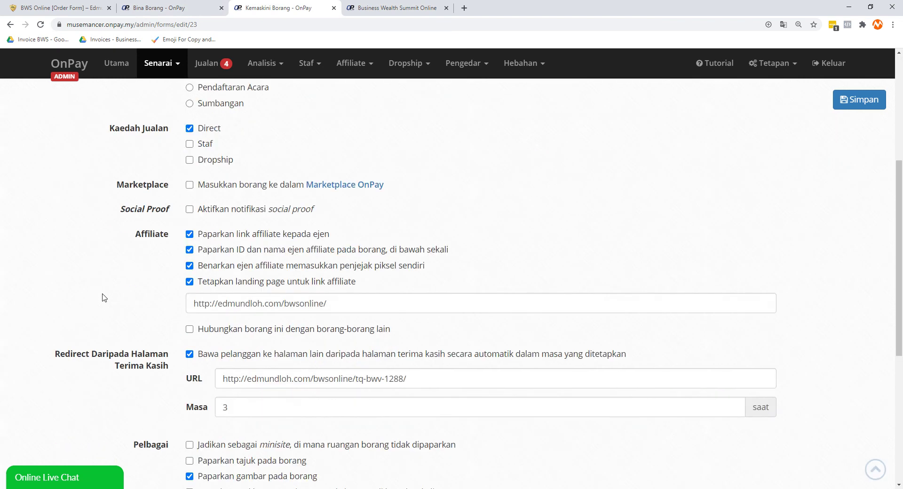
pyautogui.scroll(-3, 104, 297)
pyautogui.scroll(-2, 104, 297)
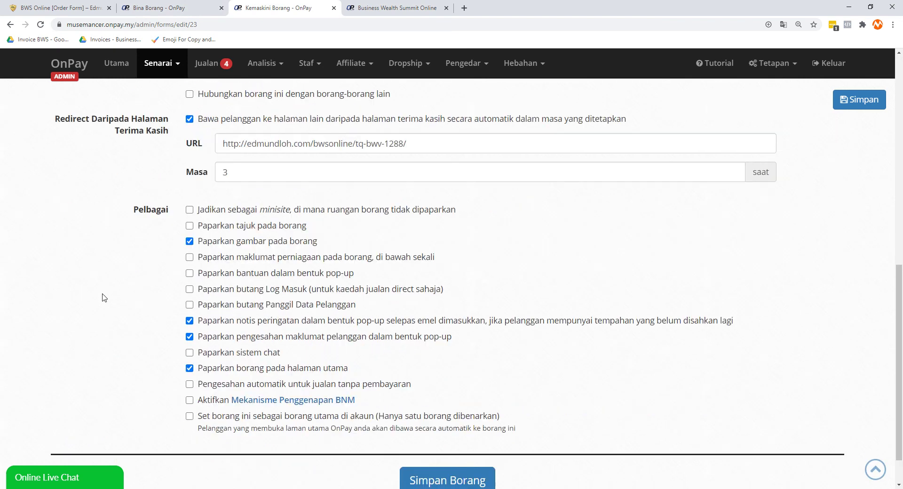
pyautogui.click(261, 230)
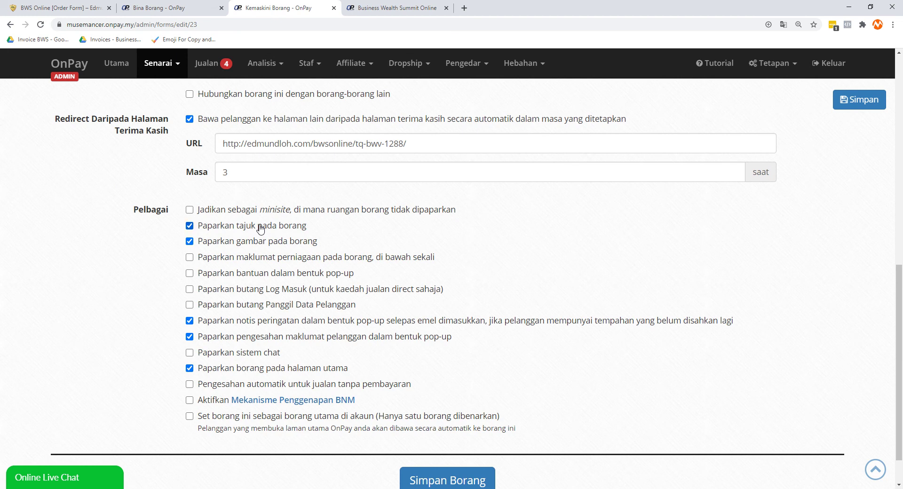
pyautogui.click(419, 476)
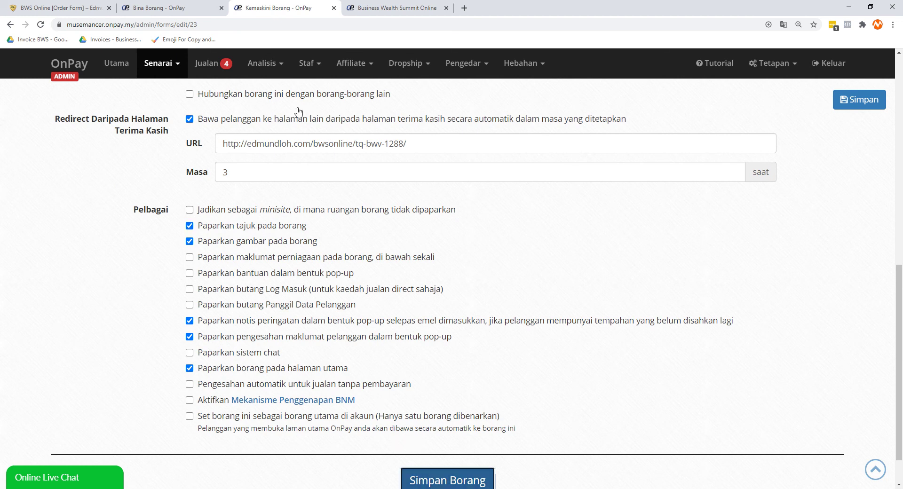
# Reload the public order page to check its title display, and return to the Borang list.
pyautogui.click(422, 6)
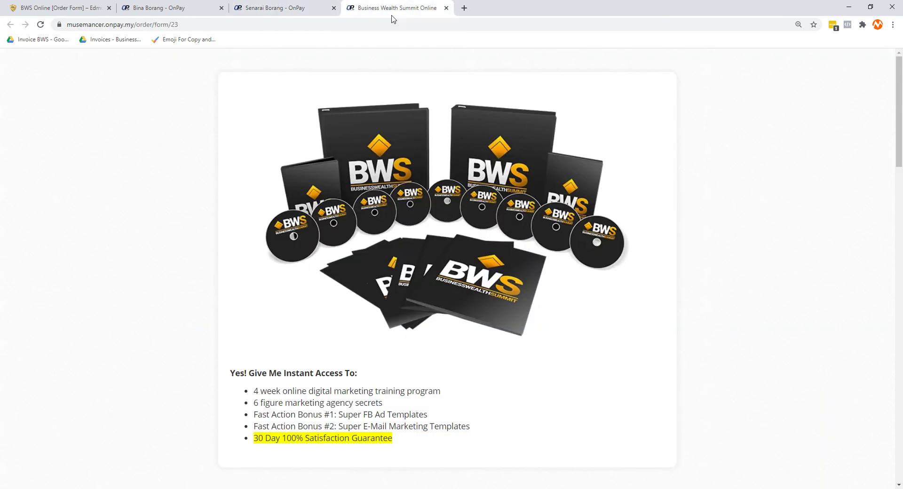
pyautogui.click(40, 27)
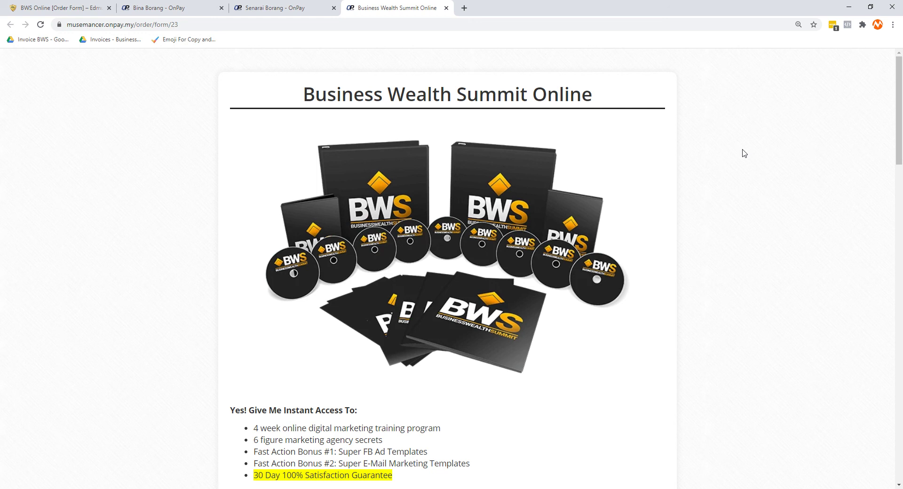
pyautogui.click(283, 8)
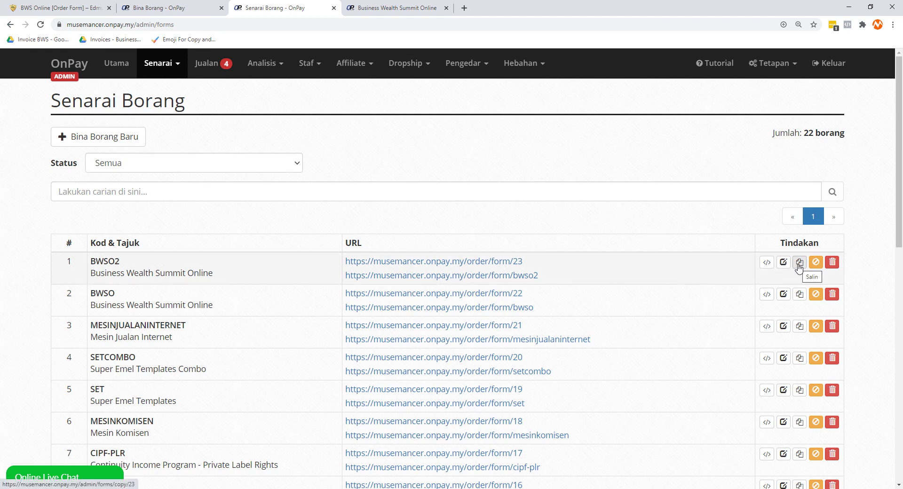
pyautogui.click(411, 6)
pyautogui.click(308, 6)
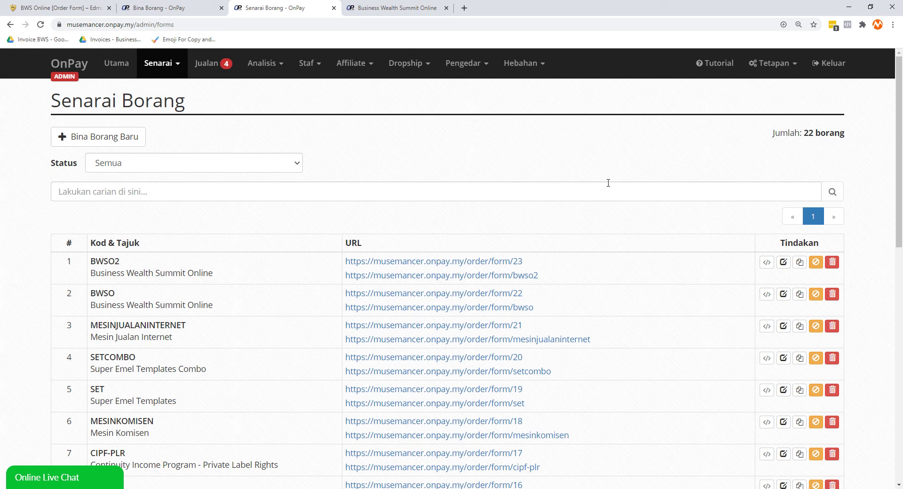
# Deactivate the BWSO2 form in the Borang list, and reactivate it.
pyautogui.click(815, 263)
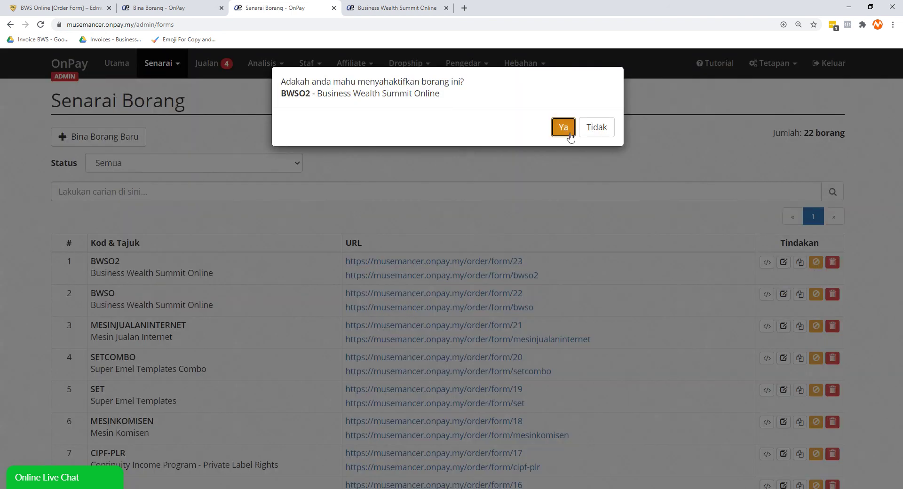
pyautogui.click(563, 127)
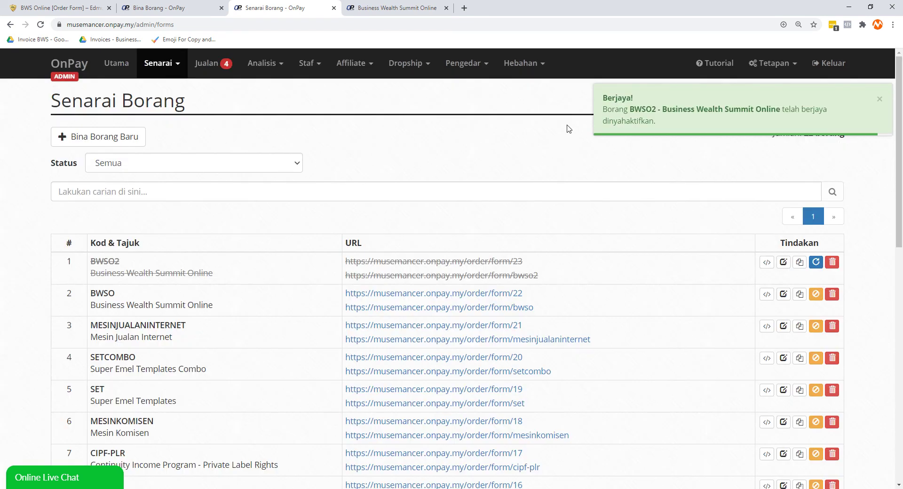
pyautogui.click(817, 262)
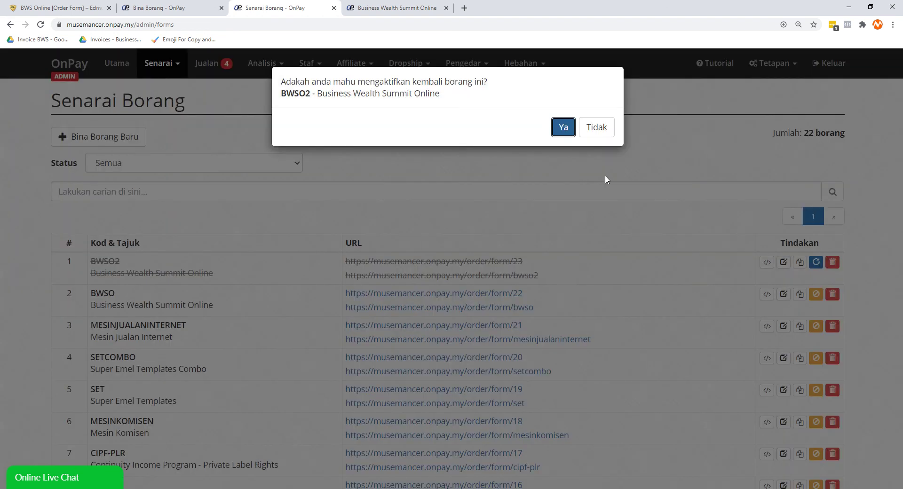
pyautogui.click(563, 127)
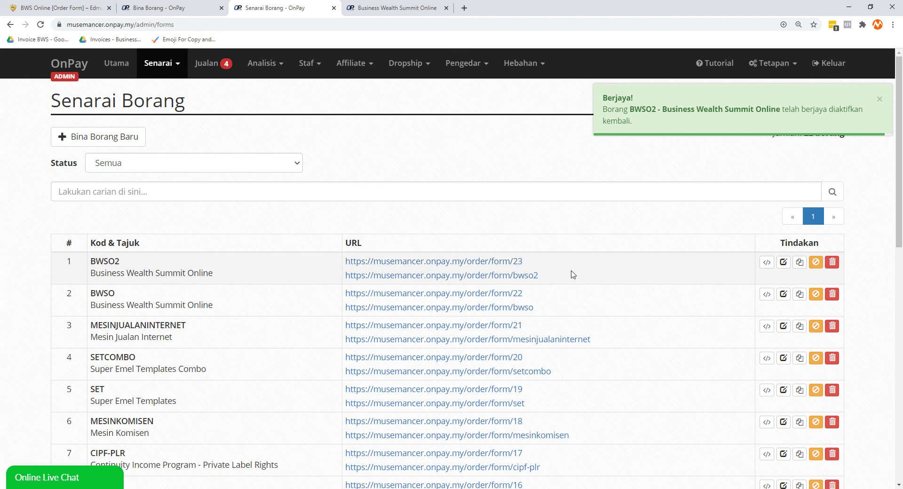
# Delete the BWSO2 form from the Borang list and confirm the deletion.
pyautogui.click(835, 266)
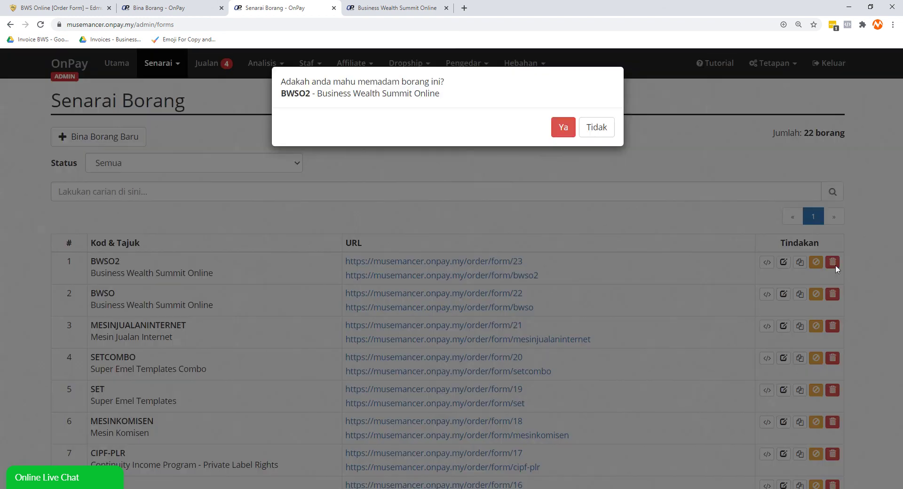
pyautogui.click(563, 128)
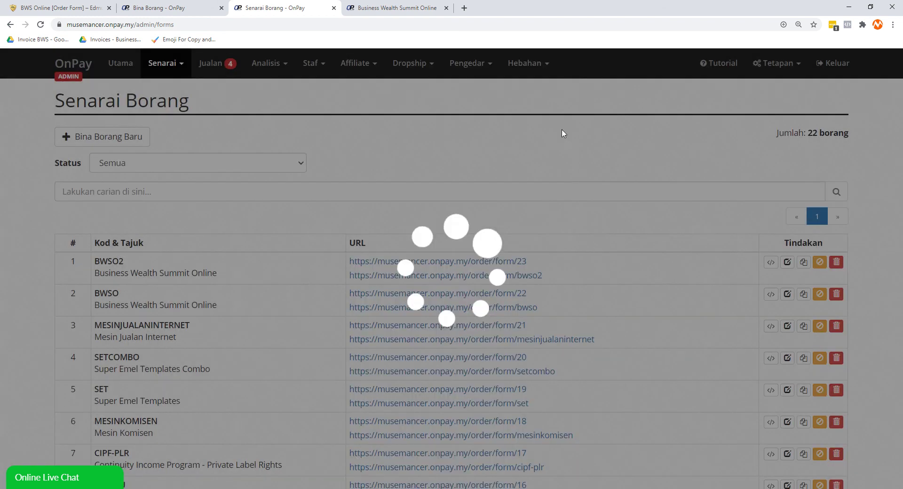